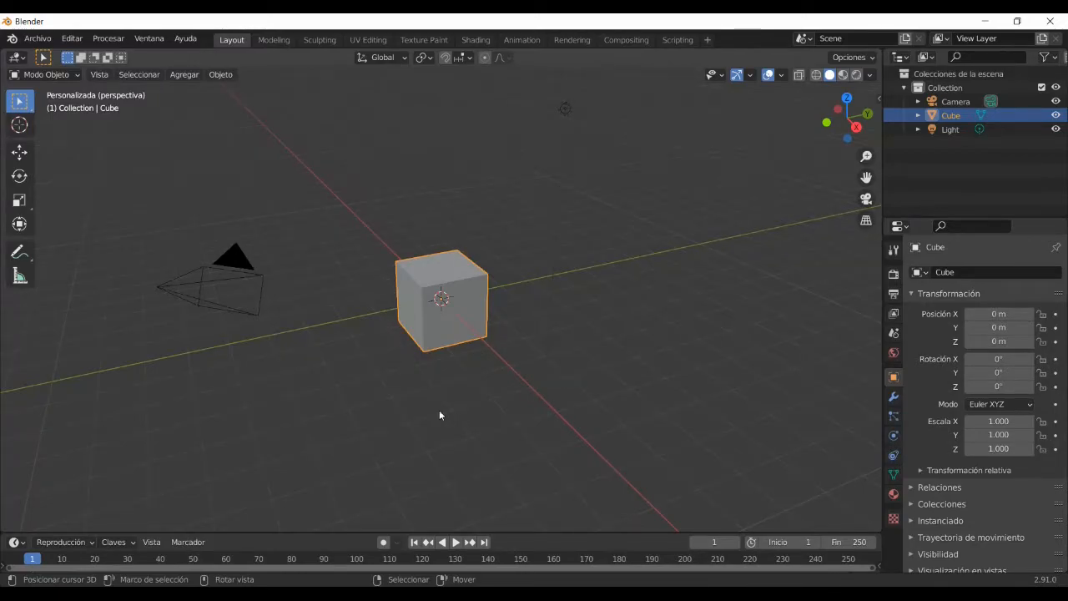
# Delete the default cube and add a UV sphere mesh at the origin.
pyautogui.press('Delete')
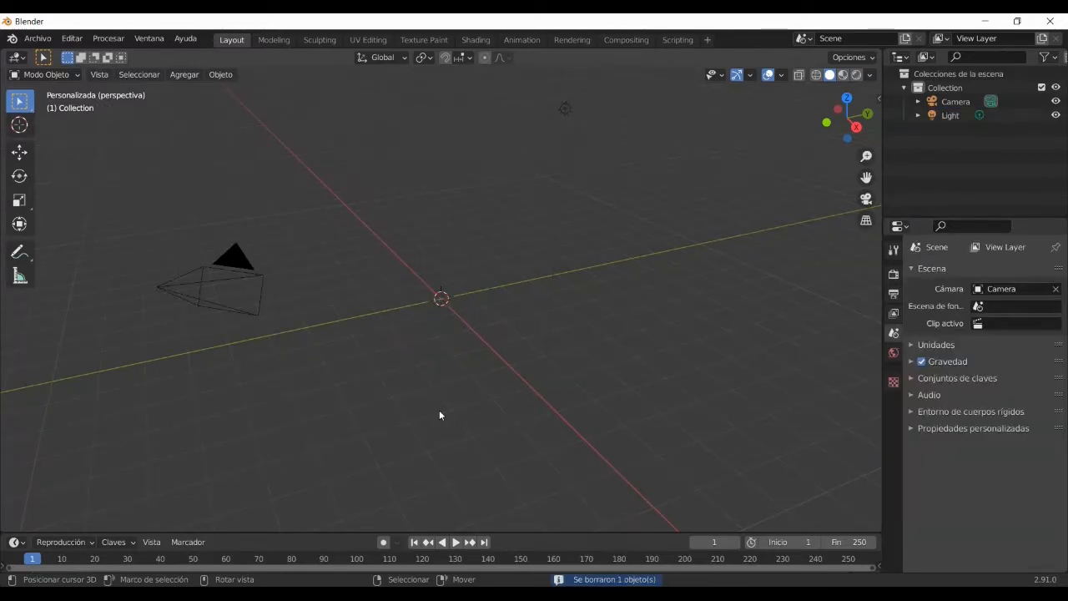
pyautogui.click(190, 78)
pyautogui.moveTo(200, 90)
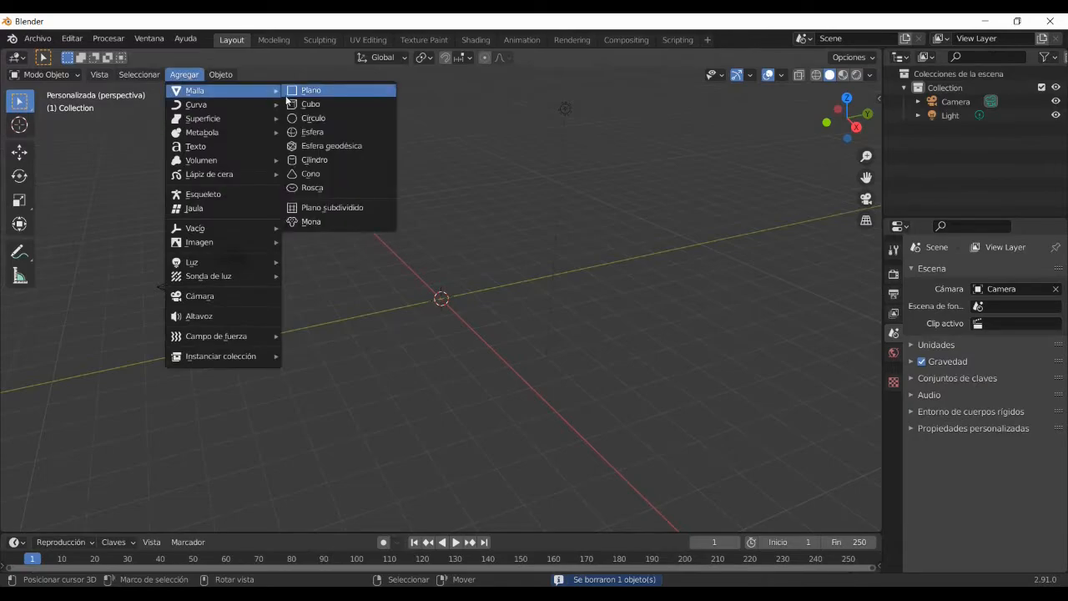
pyautogui.click(296, 131)
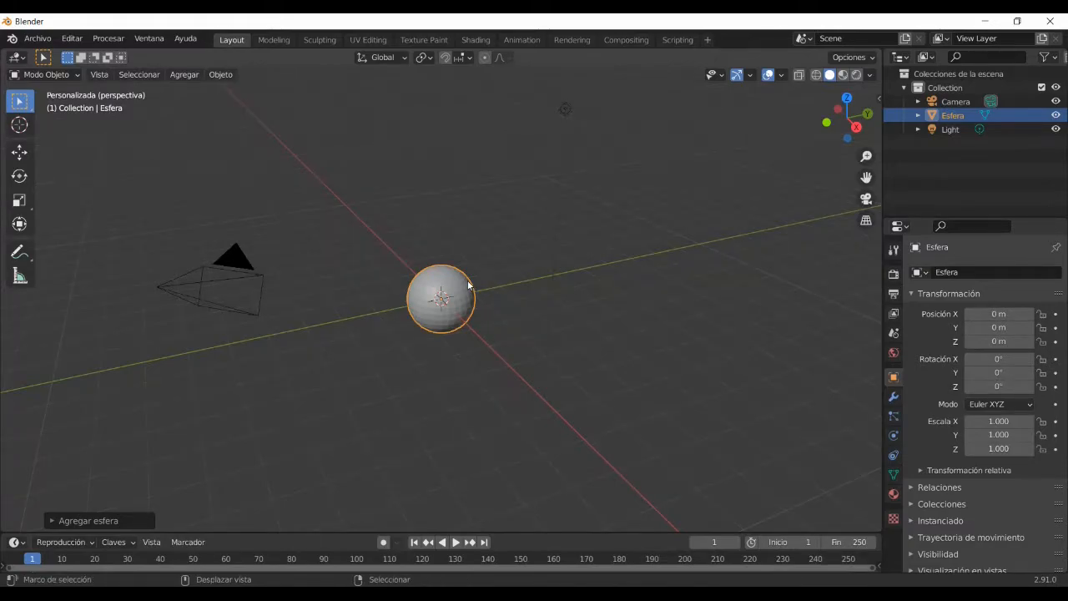
# Duplicate the sphere and place the copy 5 m higher along the Z axis.
pyautogui.hotkey('shift', 'd')
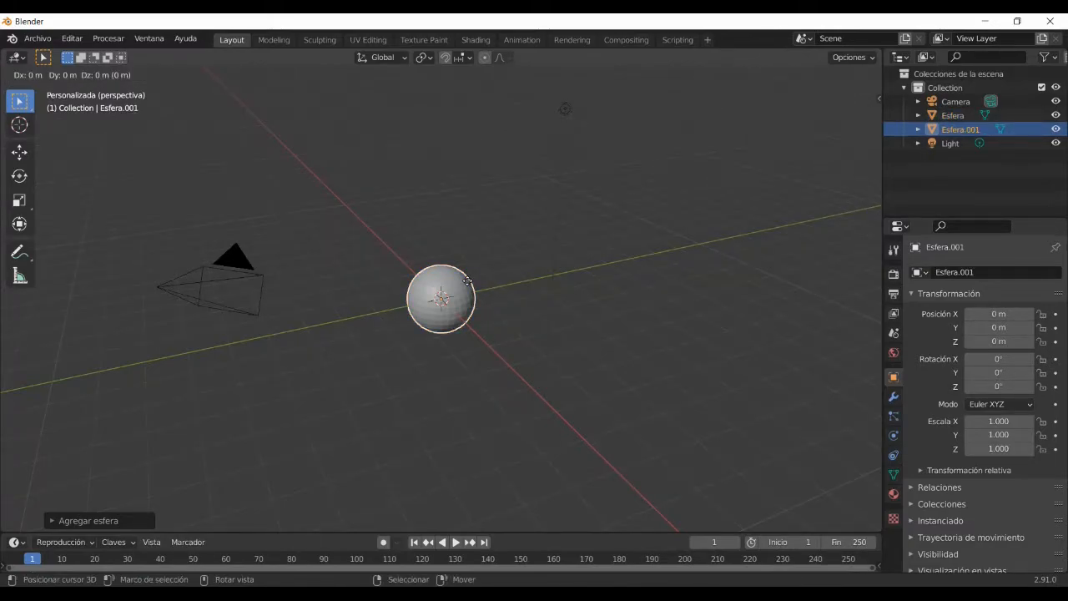
pyautogui.write('z')
pyautogui.write('5')
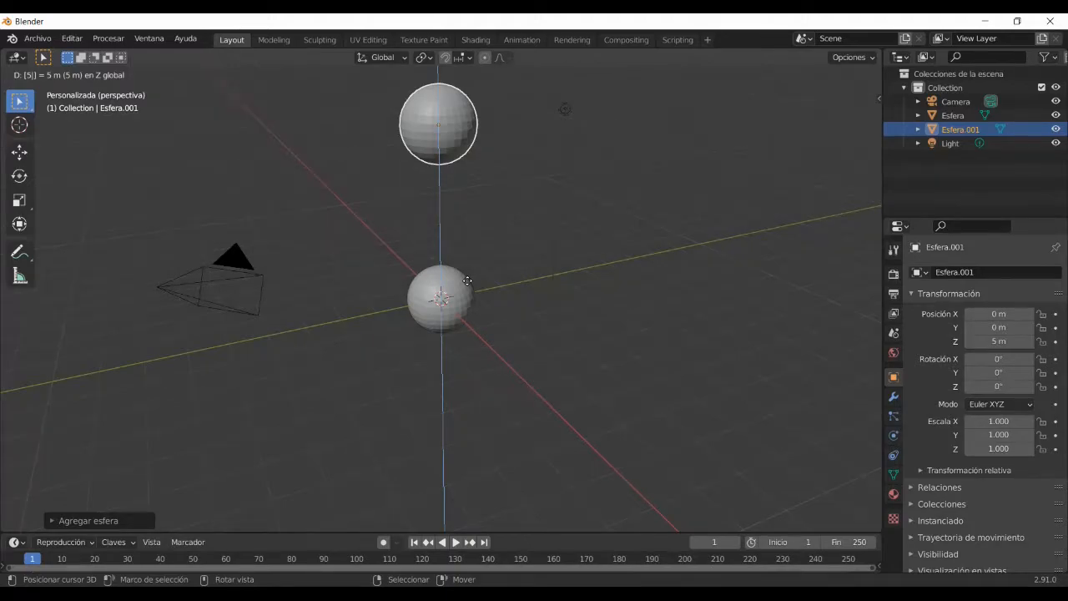
pyautogui.press('Return')
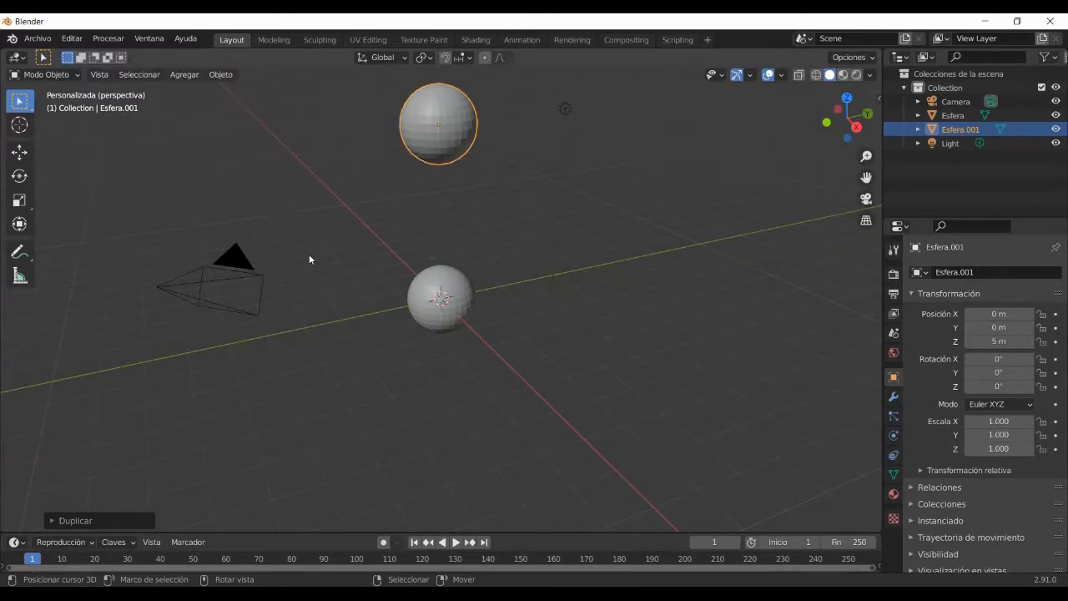
# Add a cylinder mesh and raise it about 2.62 m along Z, between the two spheres.
pyautogui.click(184, 74)
pyautogui.moveTo(198, 96)
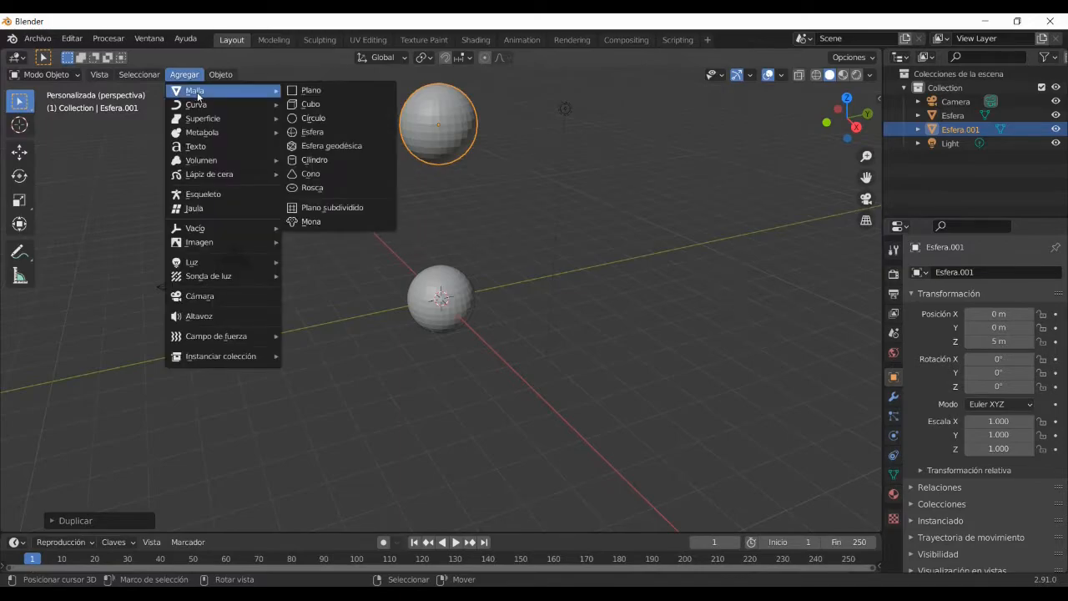
pyautogui.click(315, 159)
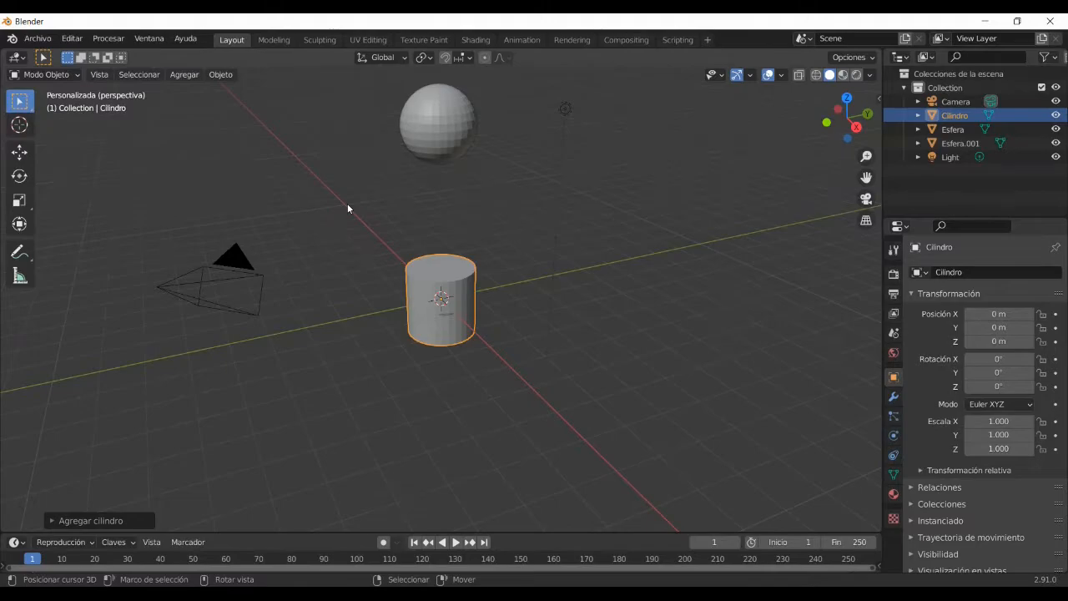
pyautogui.press('g')
pyautogui.press('z')
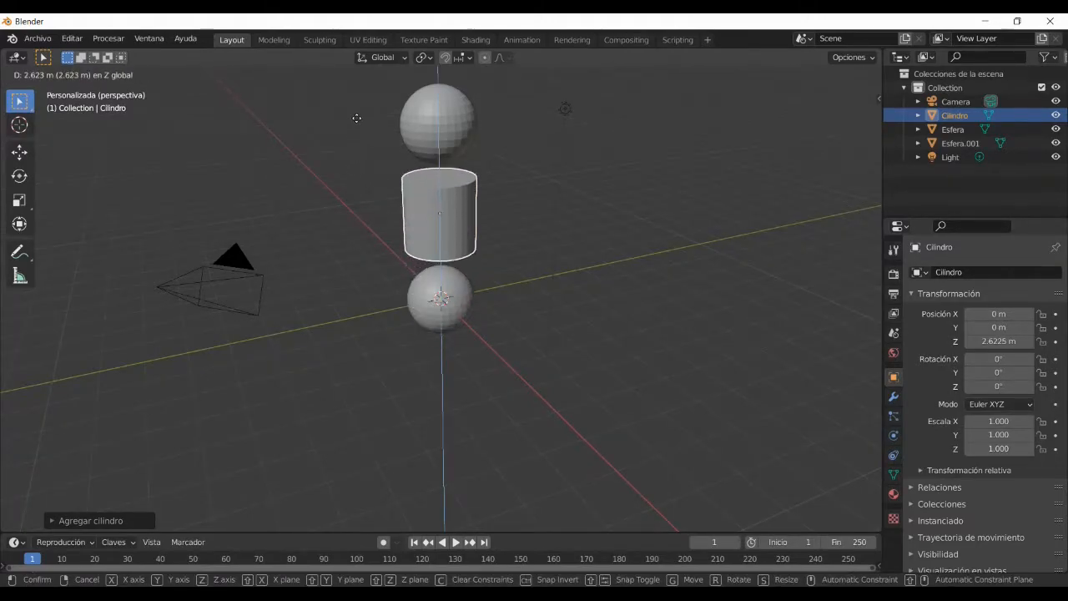
pyautogui.click(357, 117)
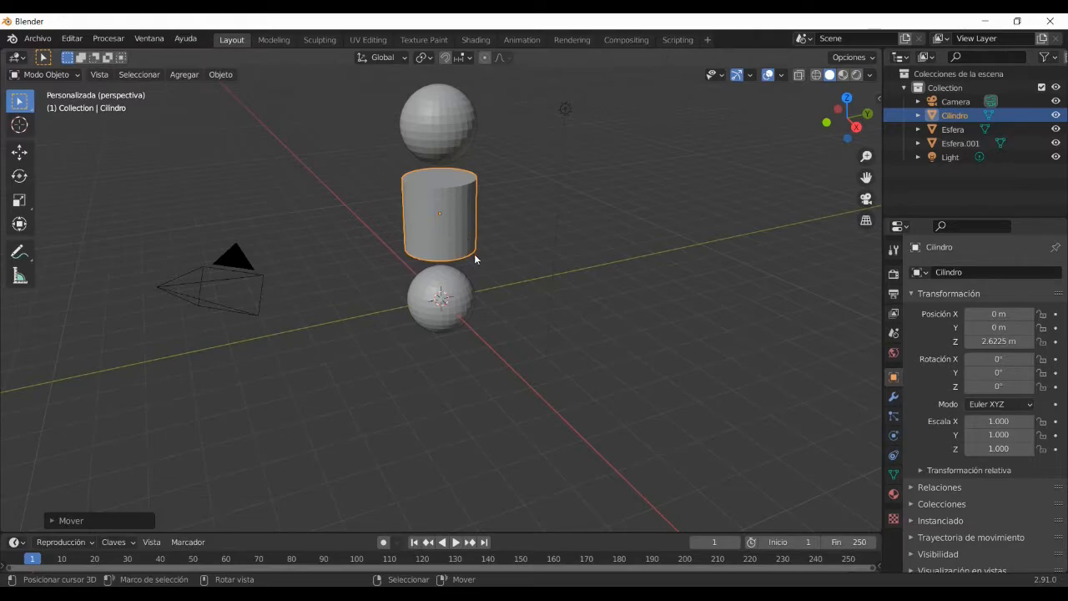
# Scale the cylinder down to about 0.207, then stretch it along Z to a scale of about 1.66 so it joins both spheres.
pyautogui.press('s')
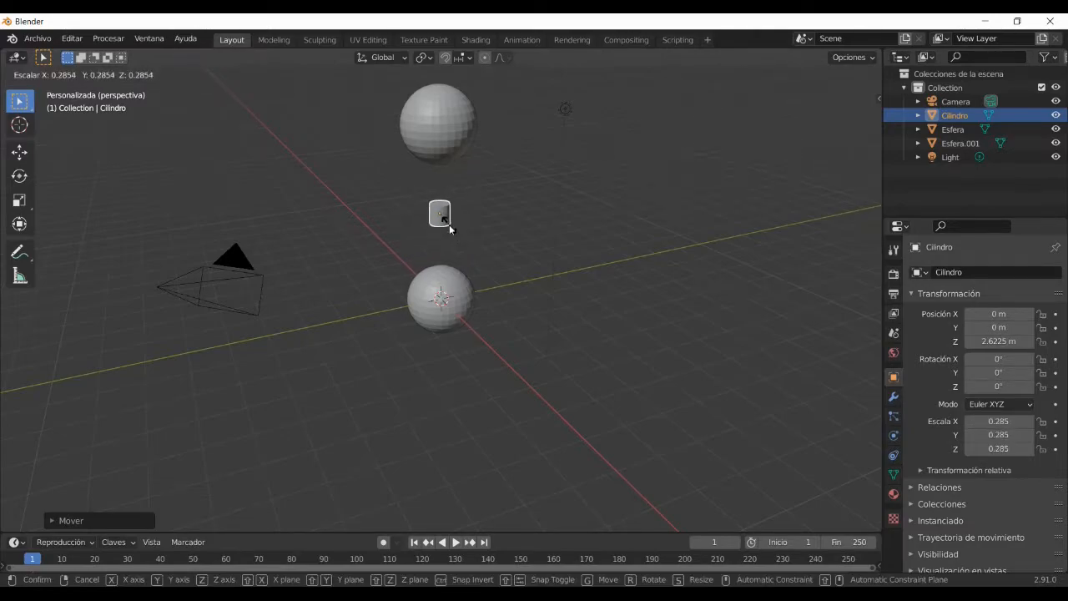
pyautogui.click(446, 221)
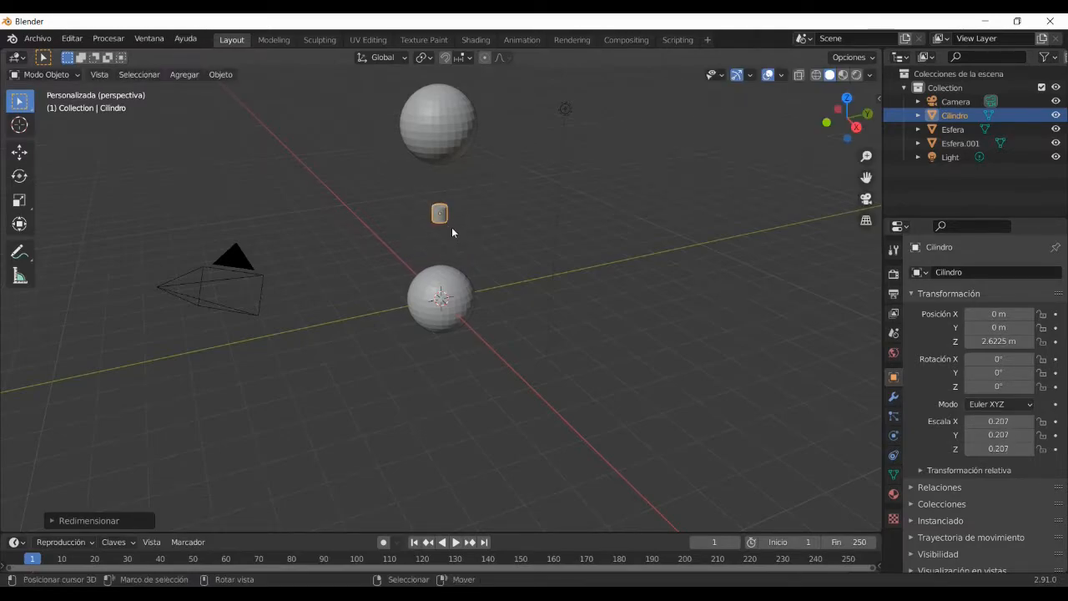
pyautogui.press('s')
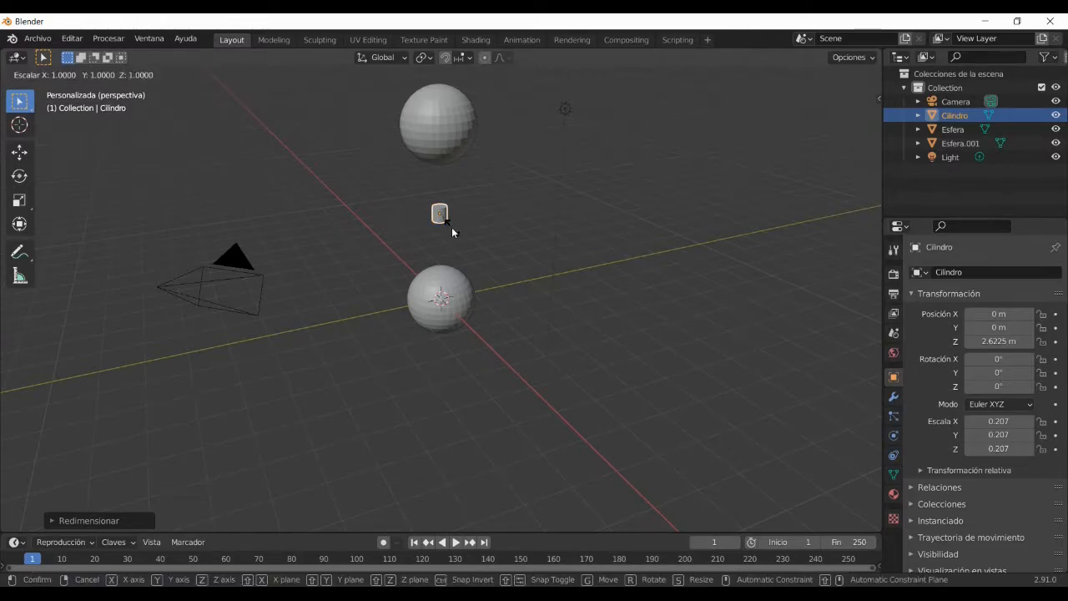
pyautogui.press('z')
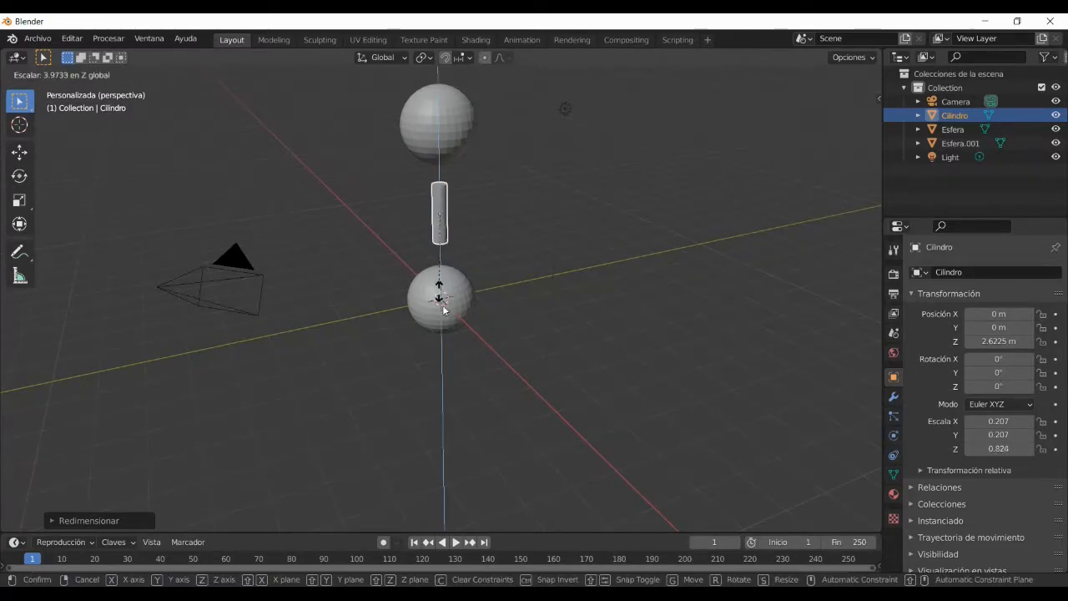
pyautogui.click(455, 365)
# Duplicate both spheres and the connecting cylinder together, offsetting the copy 5 m along the Y axis.
pyautogui.moveTo(496, 279); pyautogui.dragTo(444, 227, button='middle')
pyautogui.keyDown('shift'); pyautogui.moveTo(525, 219); pyautogui.dragTo(482, 318, button='middle'); pyautogui.keyUp('shift')
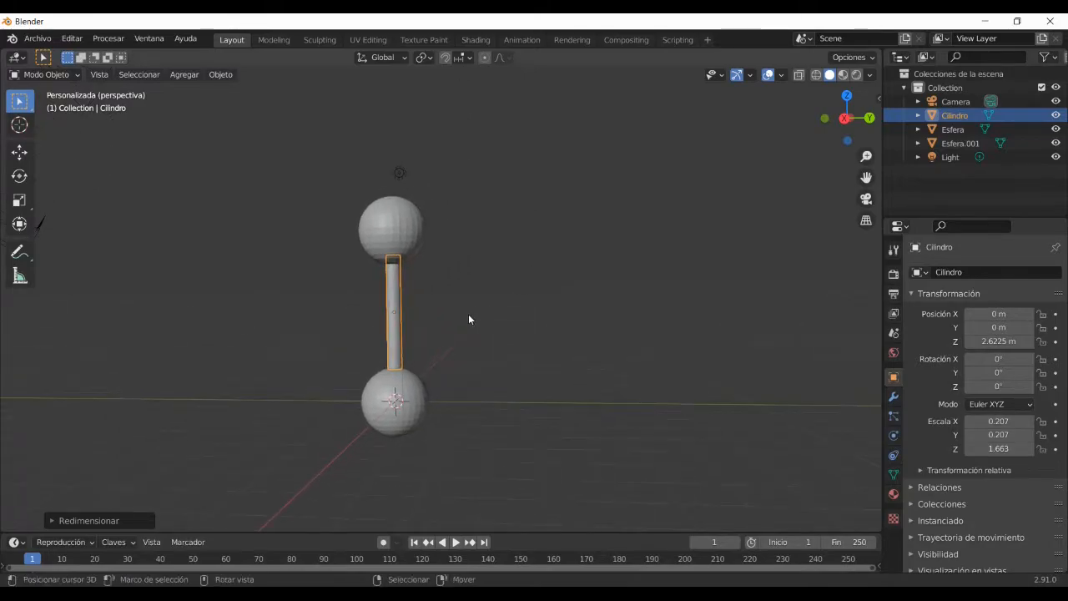
pyautogui.keyDown('shift'); pyautogui.click(386, 227); pyautogui.keyUp('shift')
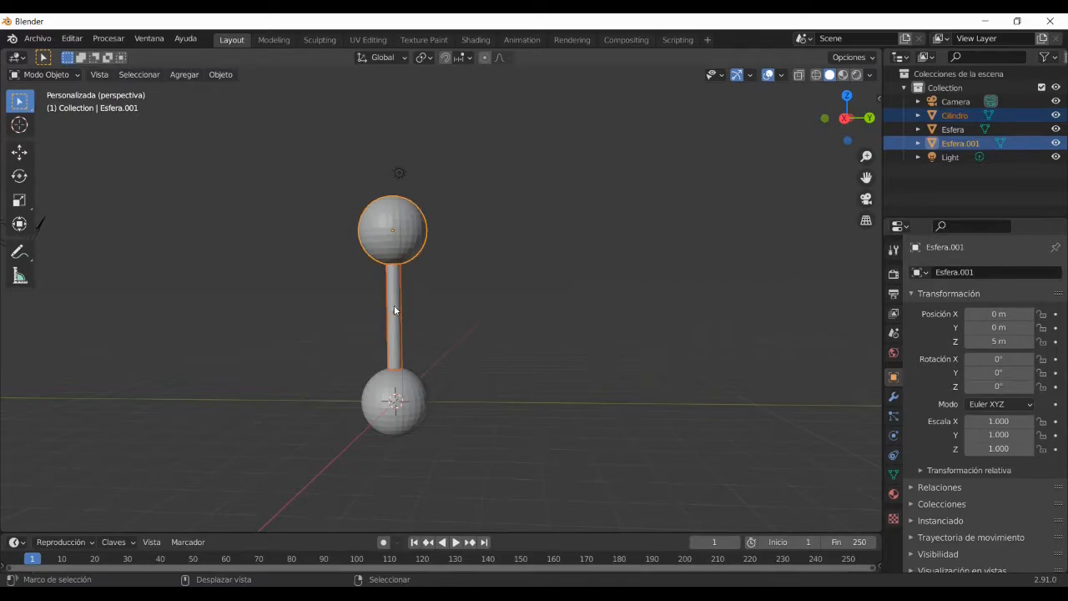
pyautogui.keyDown('shift'); pyautogui.click(400, 393); pyautogui.keyUp('shift')
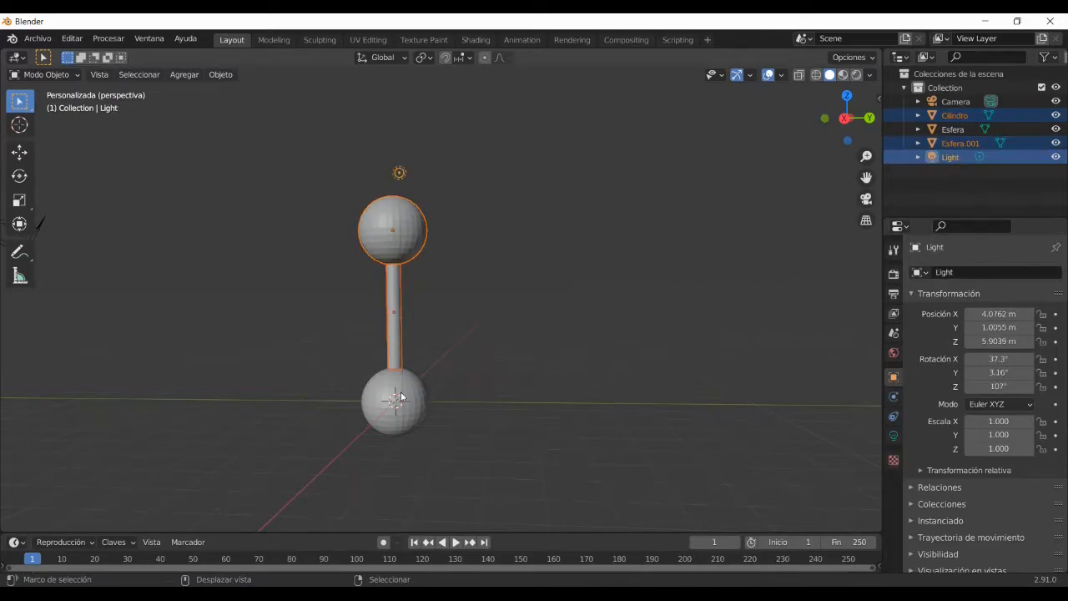
pyautogui.keyDown('shift'); pyautogui.click(397, 175); pyautogui.keyUp('shift')
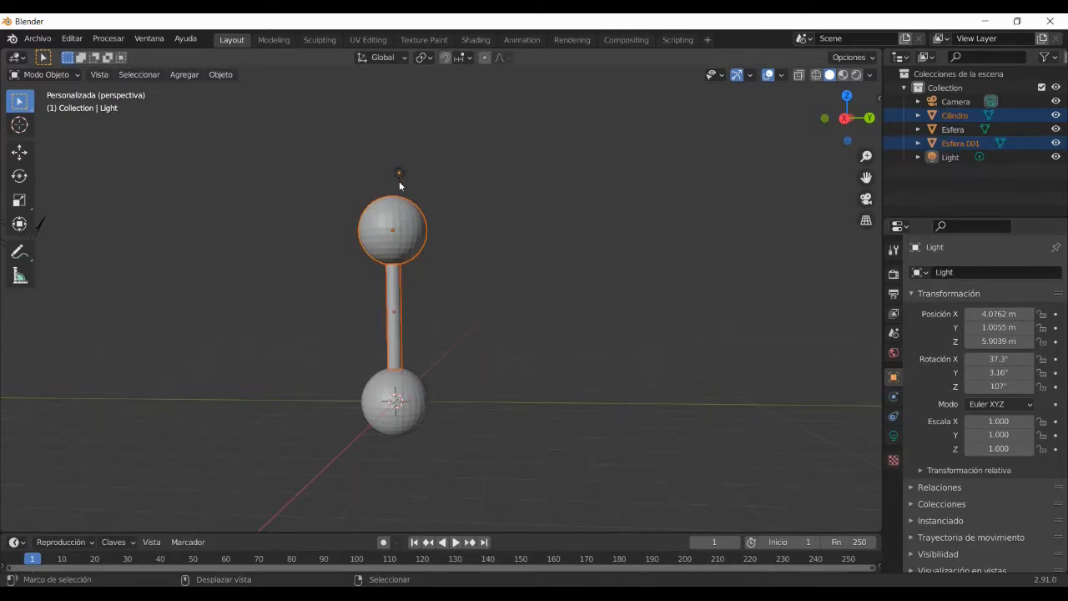
pyautogui.keyDown('shift'); pyautogui.click(417, 400); pyautogui.keyUp('shift')
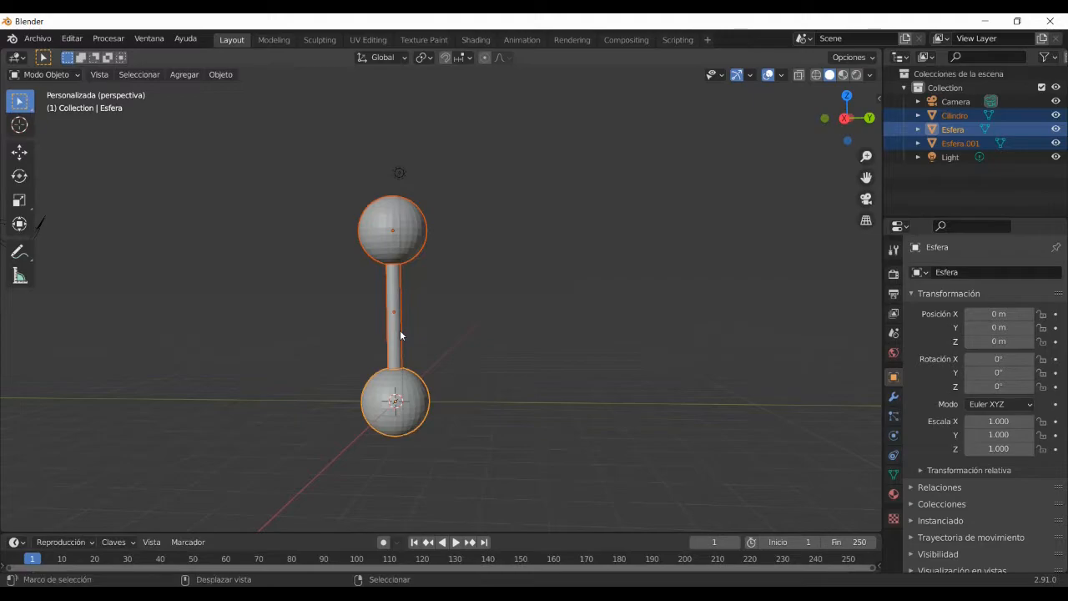
pyautogui.hotkey('shift', 'd')
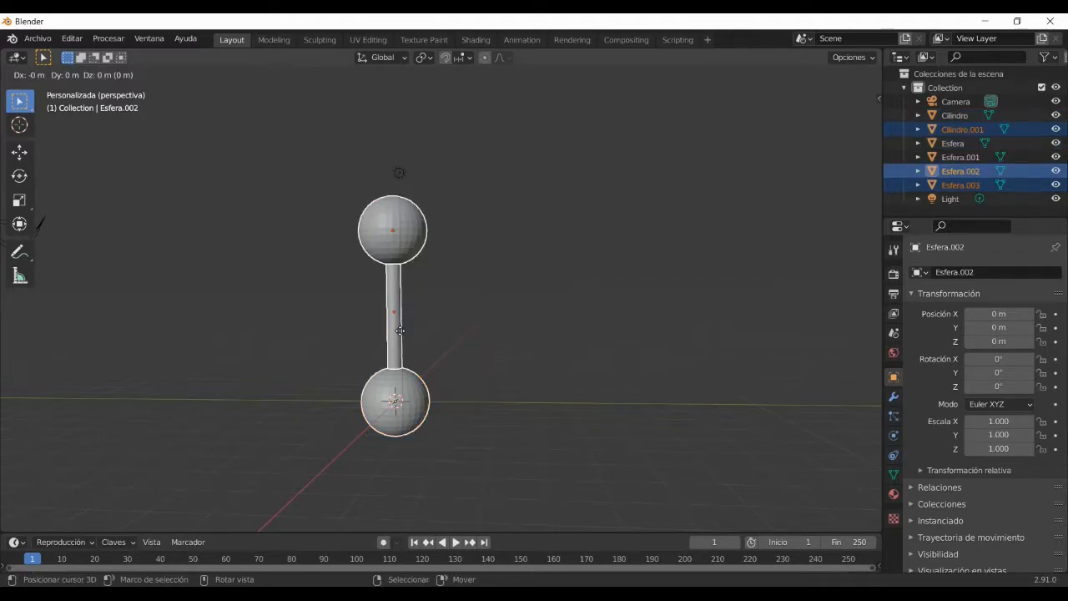
pyautogui.press('y')
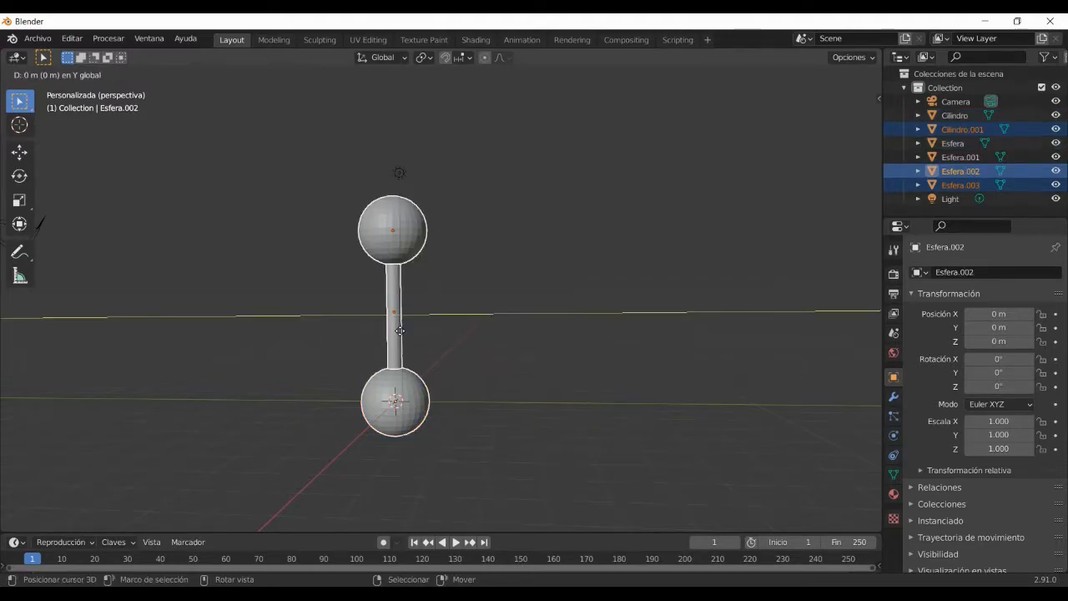
pyautogui.write('5')
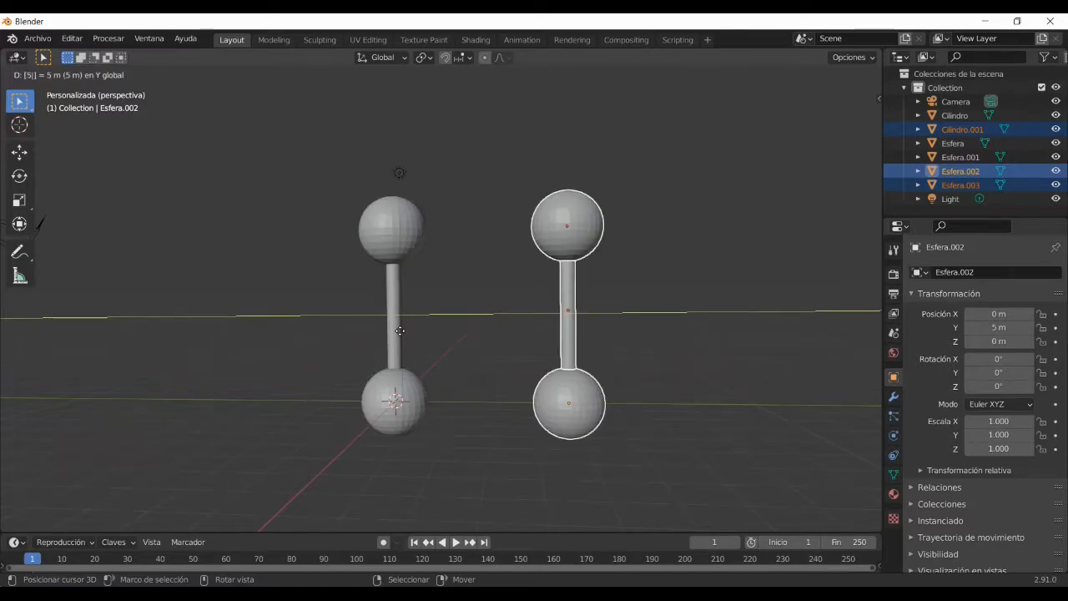
pyautogui.press('Return')
pyautogui.scroll(-1, 434, 343)
pyautogui.scroll(-1, 434, 338)
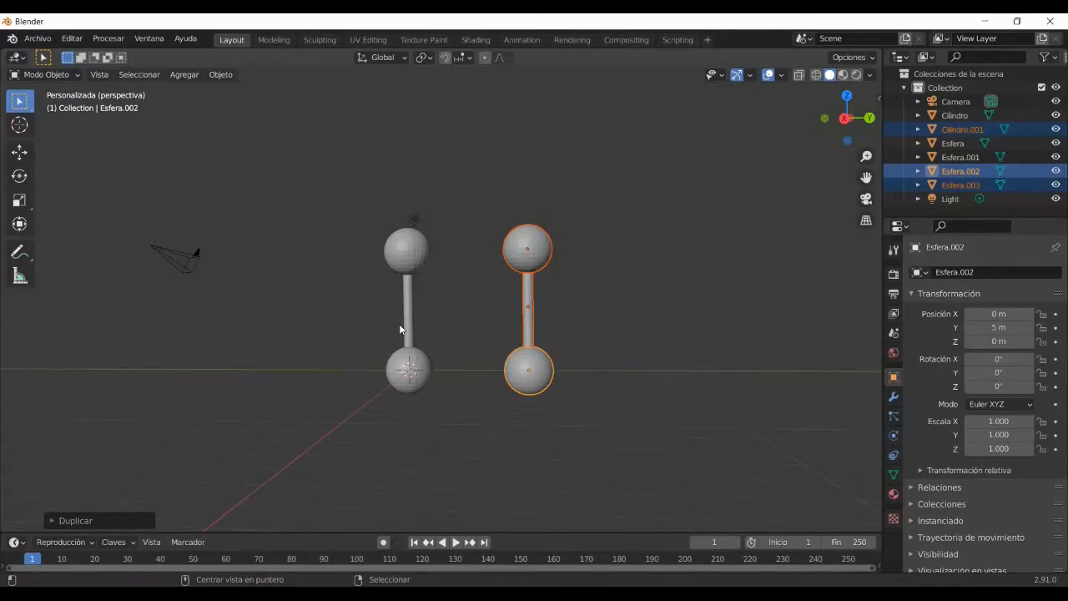
pyautogui.click(399, 324)
pyautogui.click(404, 300)
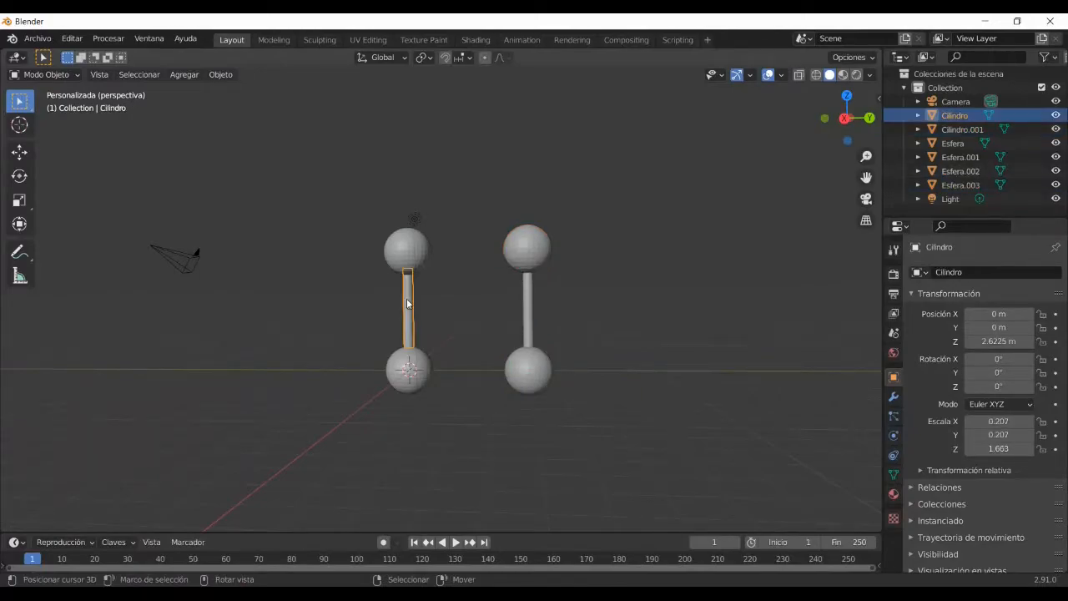
pyautogui.press('a')
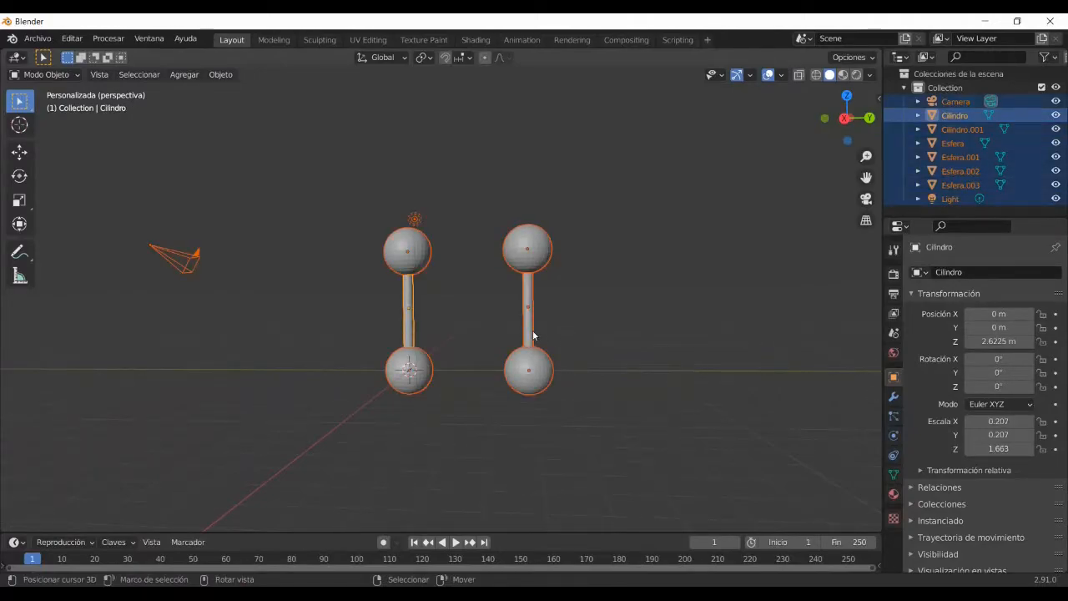
pyautogui.hotkey('alt', 'a')
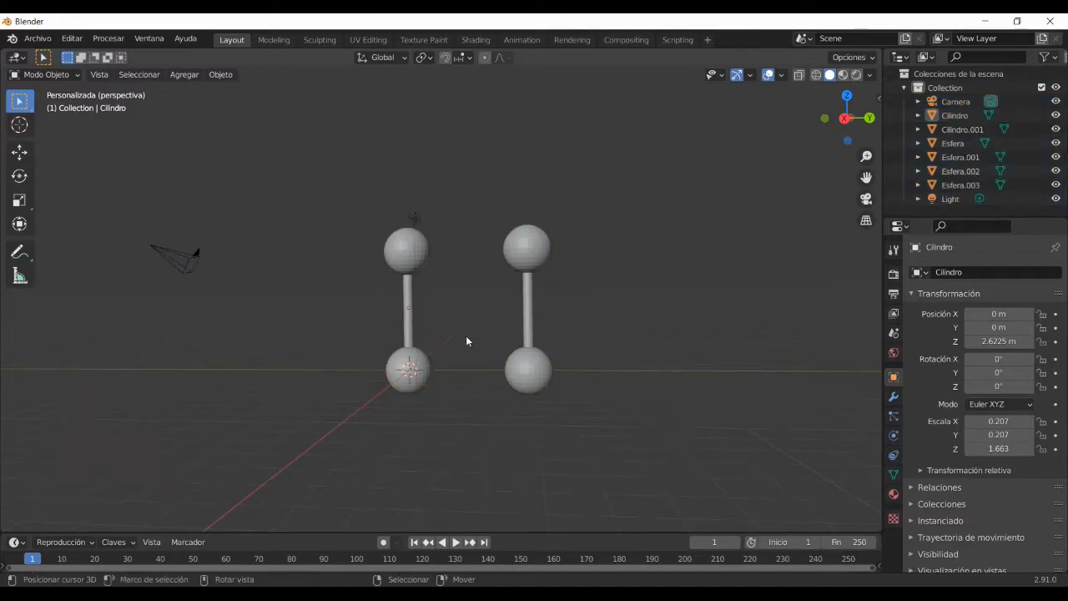
# Duplicate the two vertical cylinders and rotate the copies 90° about the X axis to form the horizontal bars of the square.
pyautogui.click(427, 333)
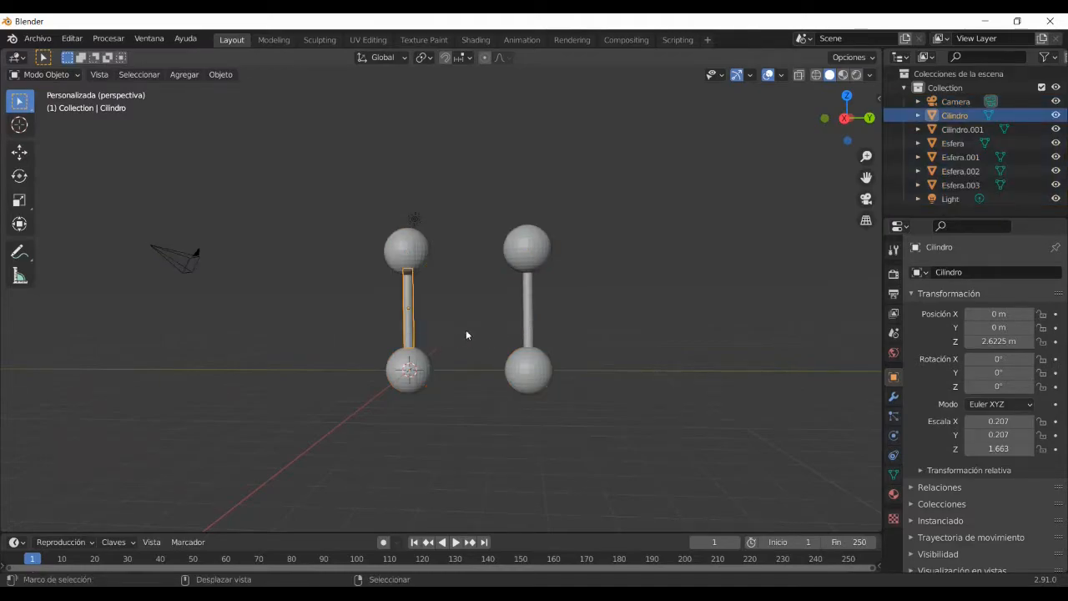
pyautogui.keyDown('shift'); pyautogui.click(525, 336); pyautogui.keyUp('shift')
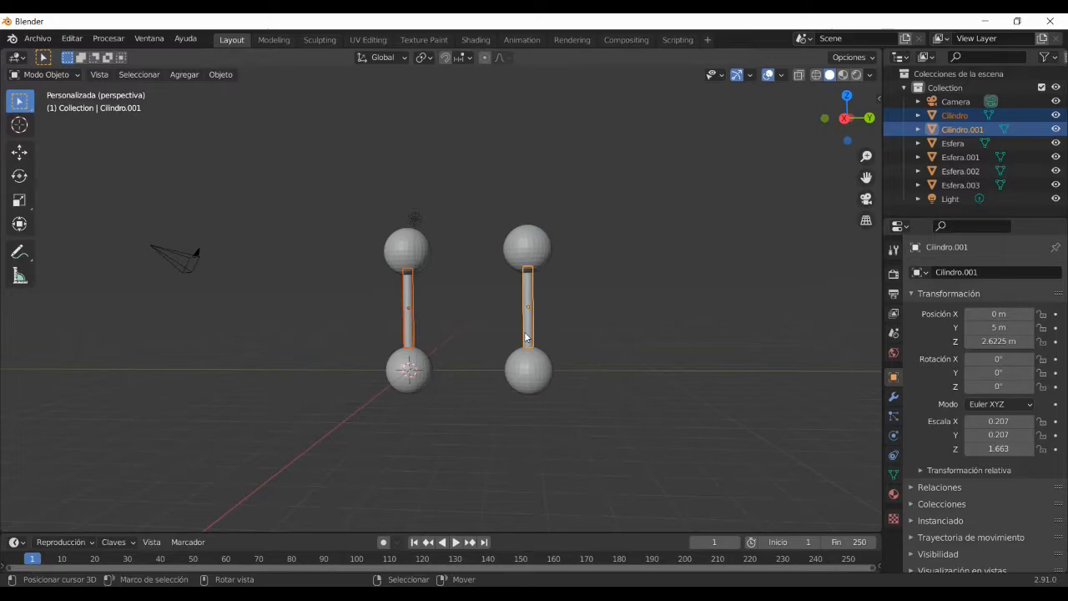
pyautogui.hotkey('shift', 'd')
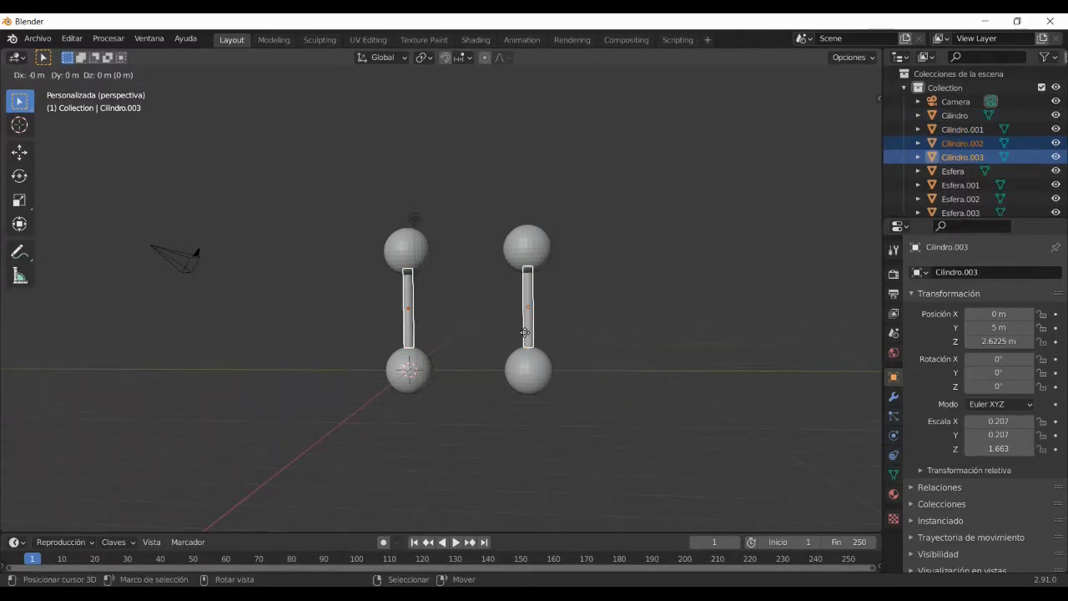
pyautogui.press('r')
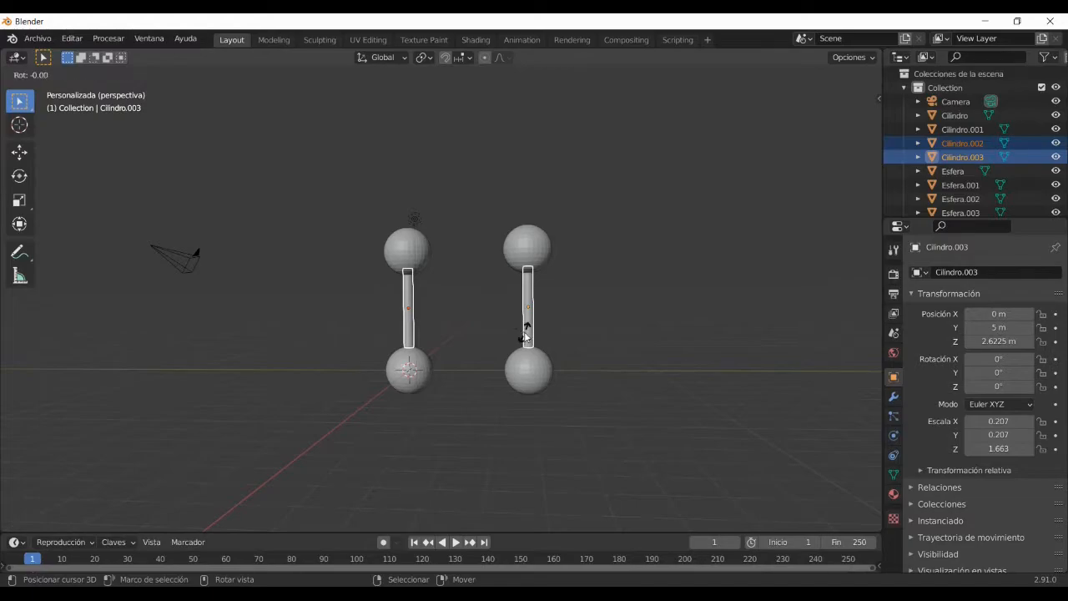
pyautogui.press('x')
pyautogui.write('90')
pyautogui.press('Return')
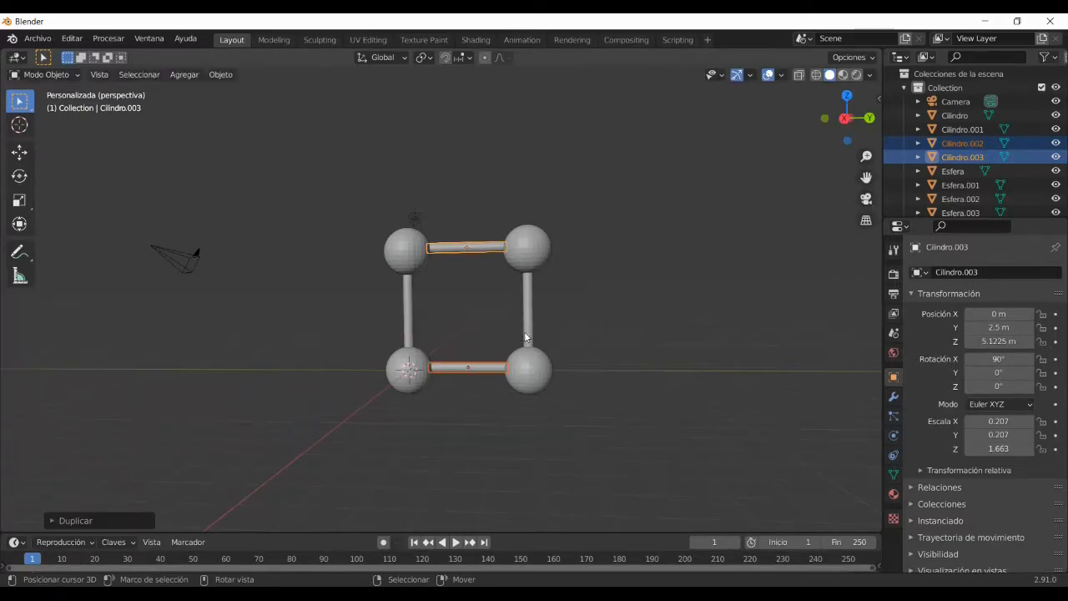
# Duplicate the entire square frame of spheres and cylinders, offsetting the copy -5 m along the X axis.
pyautogui.moveTo(617, 354); pyautogui.dragTo(508, 390, button='middle')
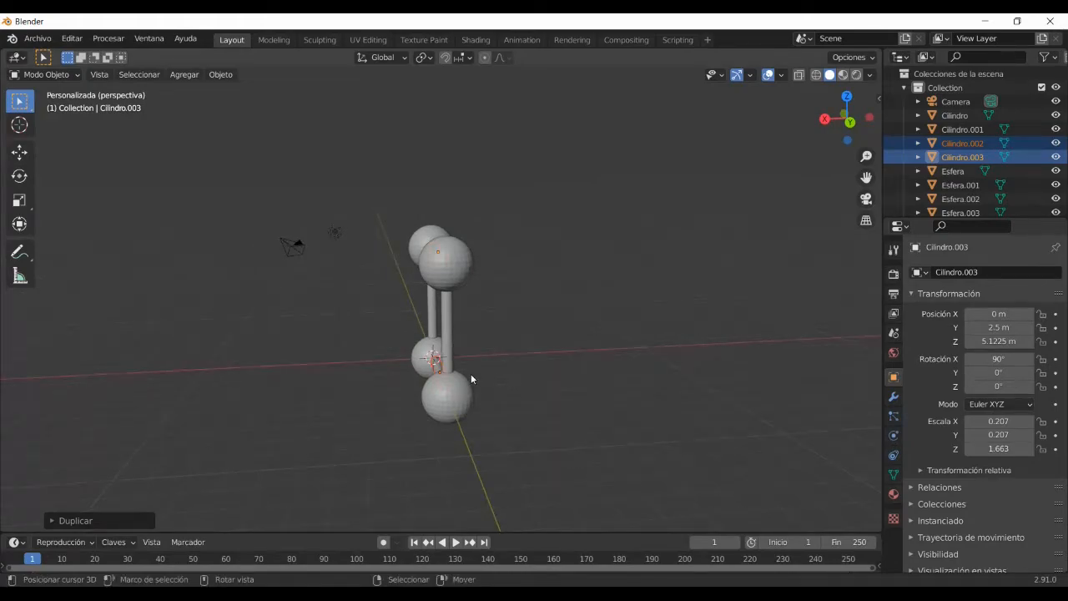
pyautogui.press('b')
pyautogui.moveTo(395, 214); pyautogui.dragTo(491, 438)
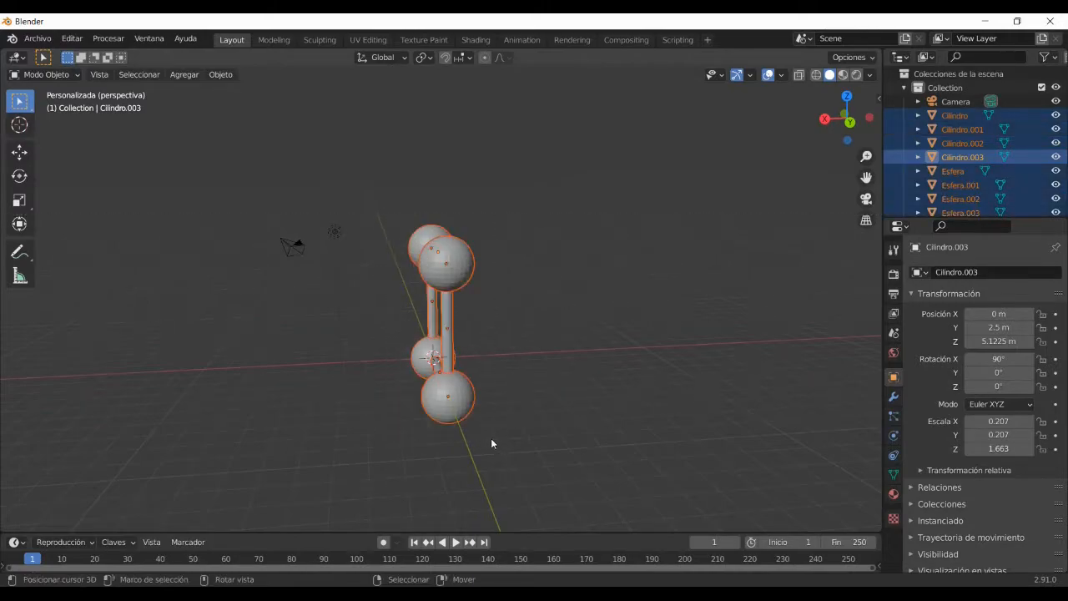
pyautogui.moveTo(505, 422)
pyautogui.mouseDown(button='middle')
pyautogui.moveTo(558, 420)
pyautogui.moveTo(501, 415)
pyautogui.mouseUp(button='middle')
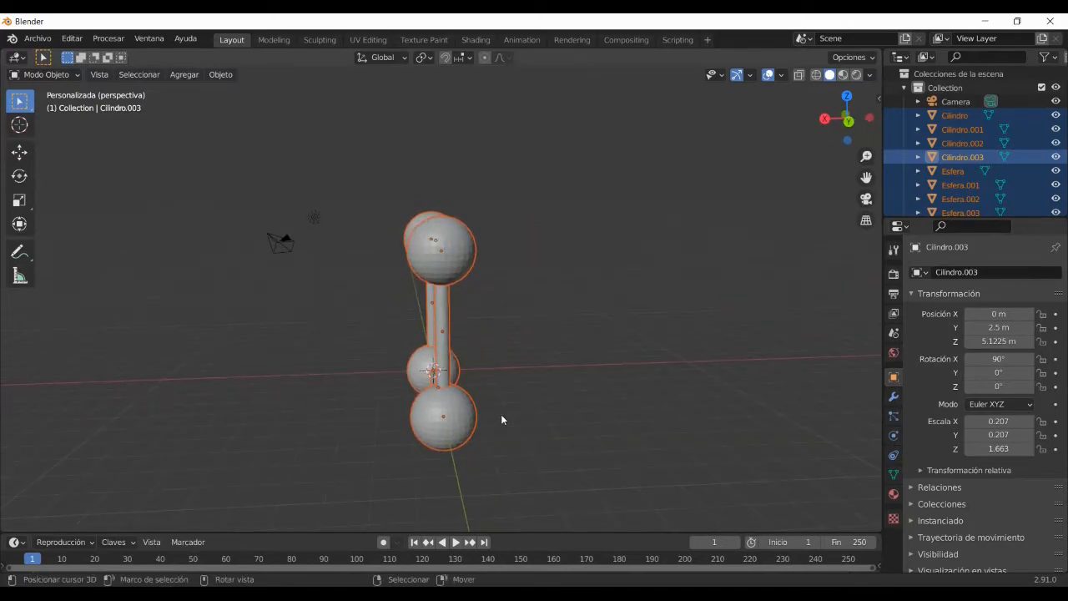
pyautogui.press('shift')
pyautogui.hotkey('shift', 'd')
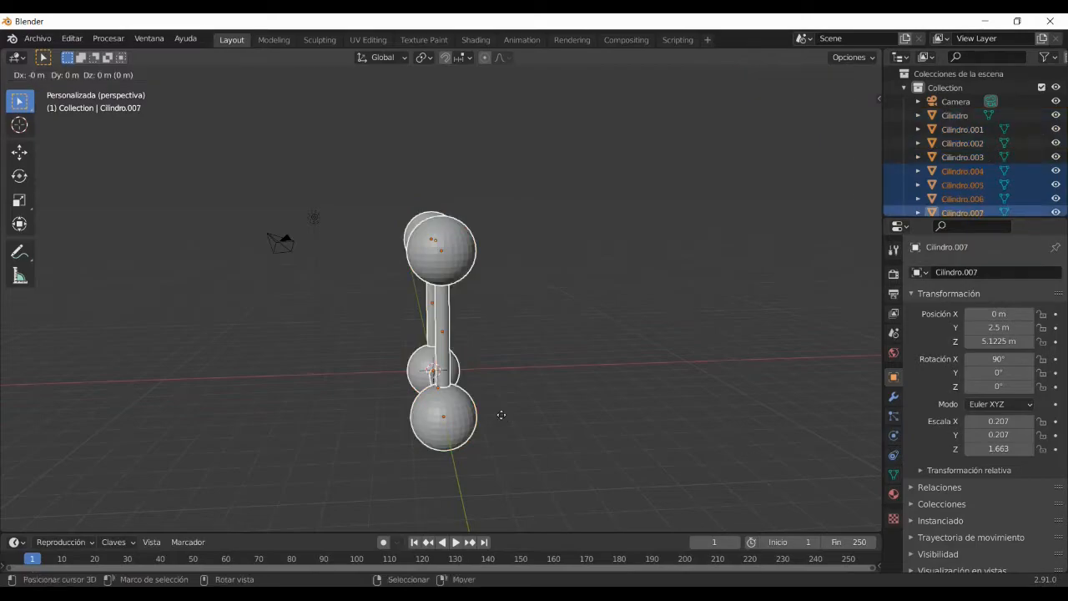
pyautogui.press('x')
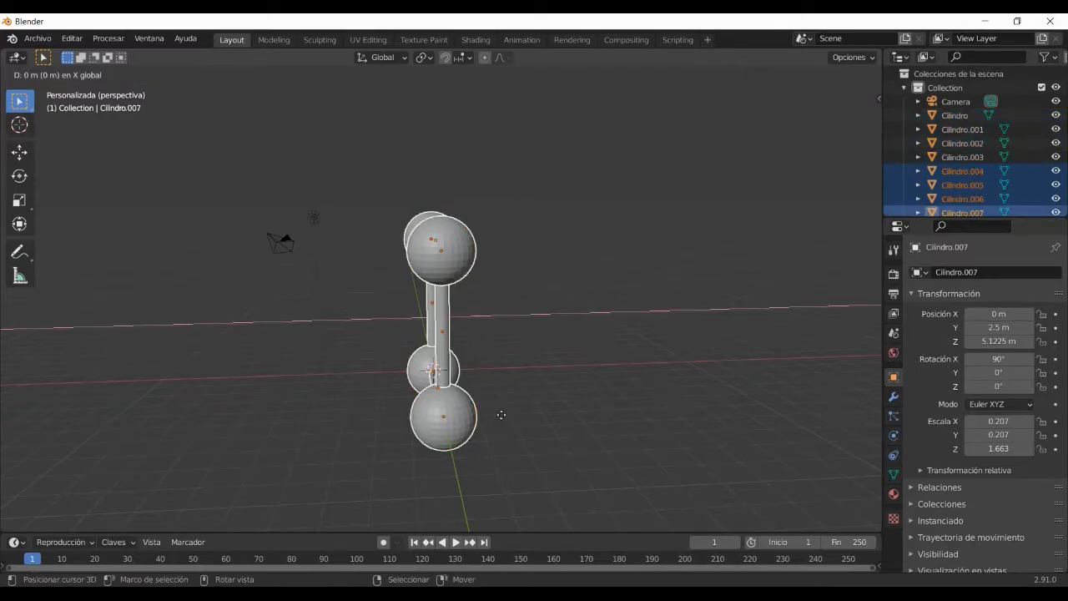
pyautogui.write('-5')
pyautogui.press('Return')
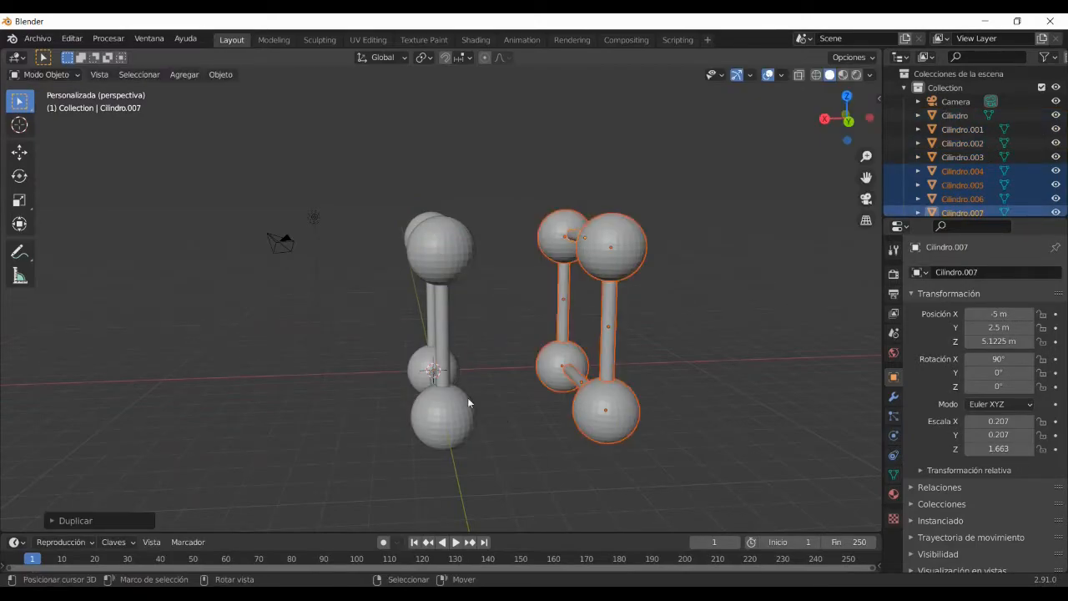
# Duplicate the four bars running along Y and, with the pivot set to Punto medio, rotate the copies 90° about Z to join both squares.
pyautogui.moveTo(474, 381); pyautogui.dragTo(467, 445, button='middle')
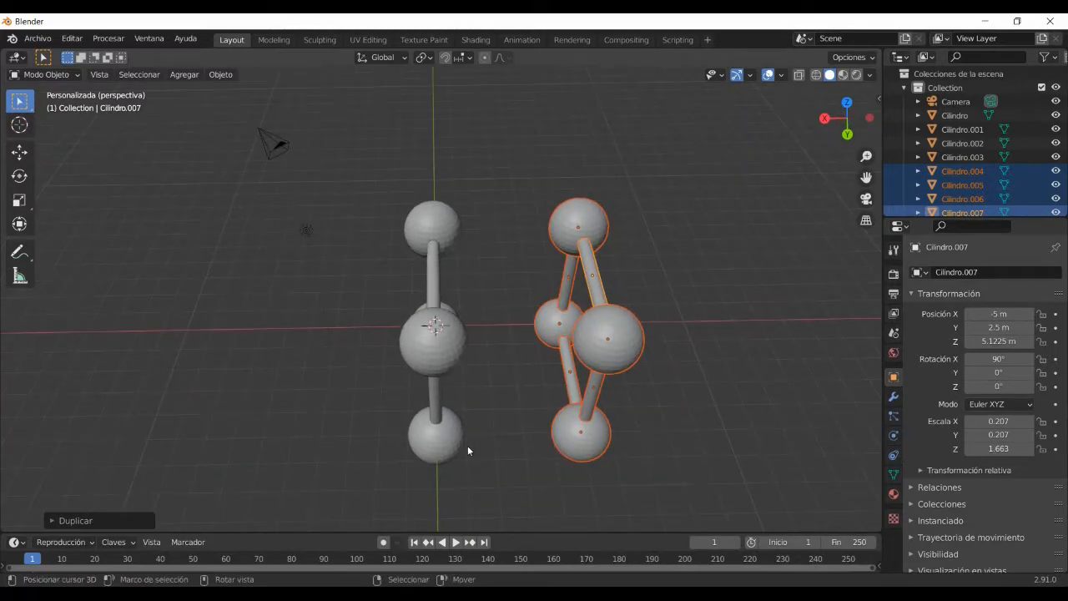
pyautogui.click(467, 445)
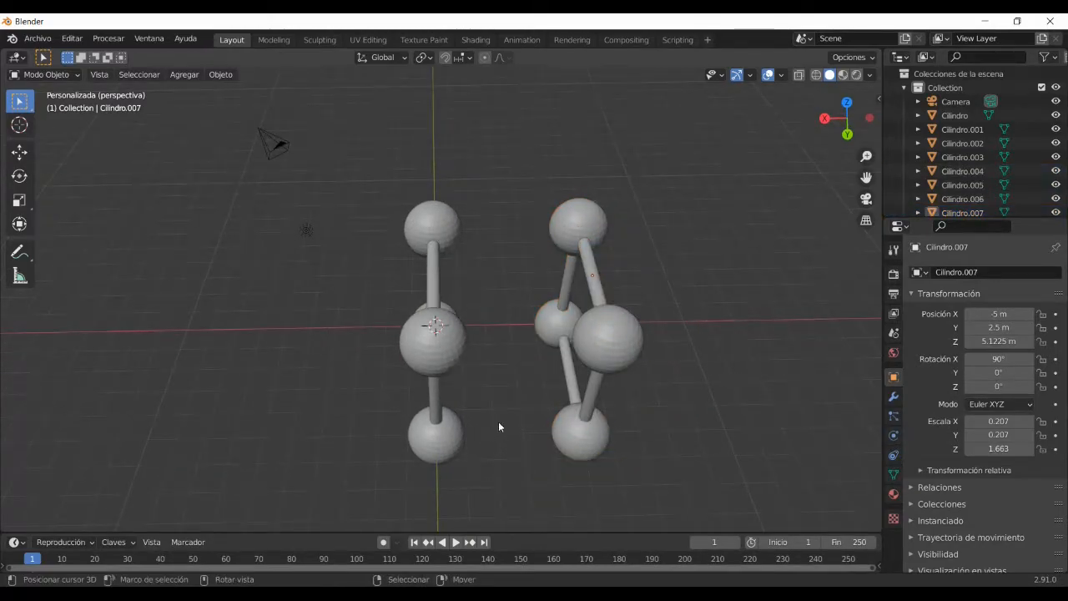
pyautogui.click(435, 282)
pyautogui.moveTo(495, 376); pyautogui.dragTo(556, 372, button='middle')
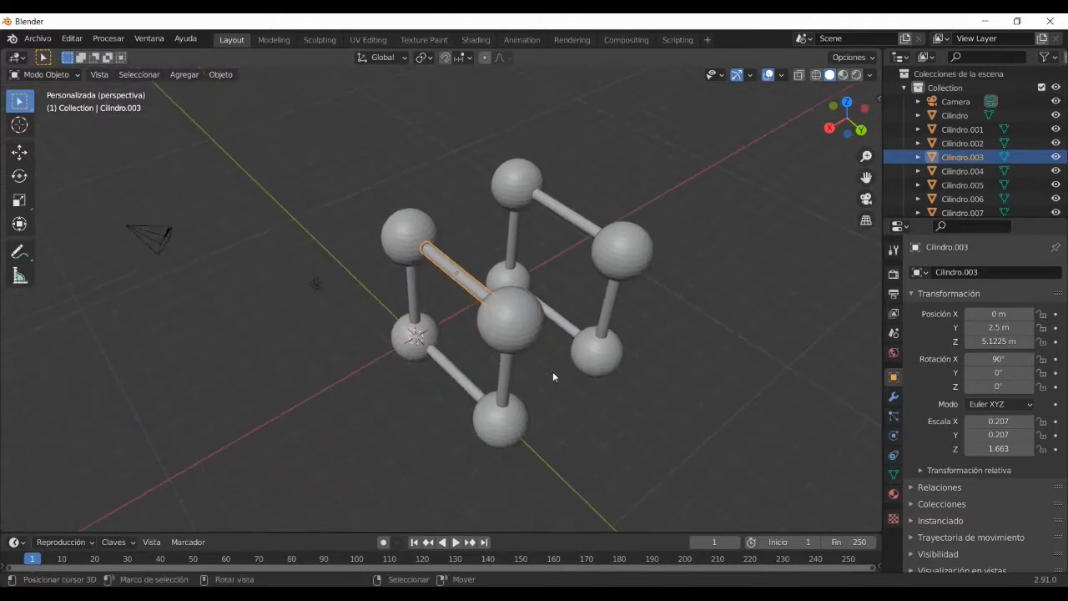
pyautogui.keyDown('shift'); pyautogui.click(464, 382); pyautogui.keyUp('shift')
pyautogui.keyDown('shift'); pyautogui.click(573, 226); pyautogui.keyUp('shift')
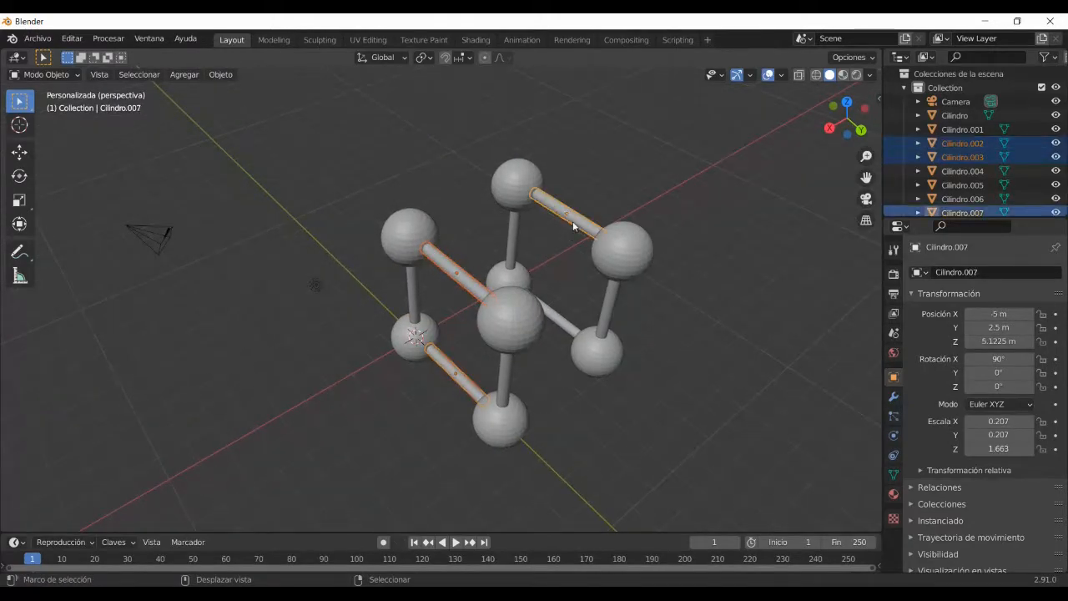
pyautogui.keyDown('shift'); pyautogui.click(556, 316); pyautogui.keyUp('shift')
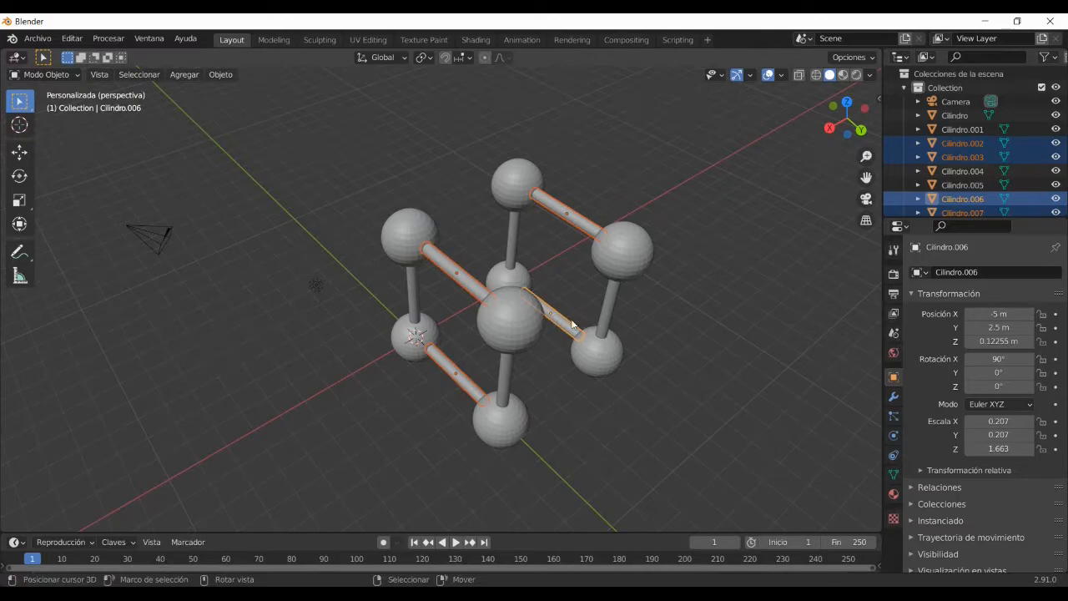
pyautogui.press('KP_7')
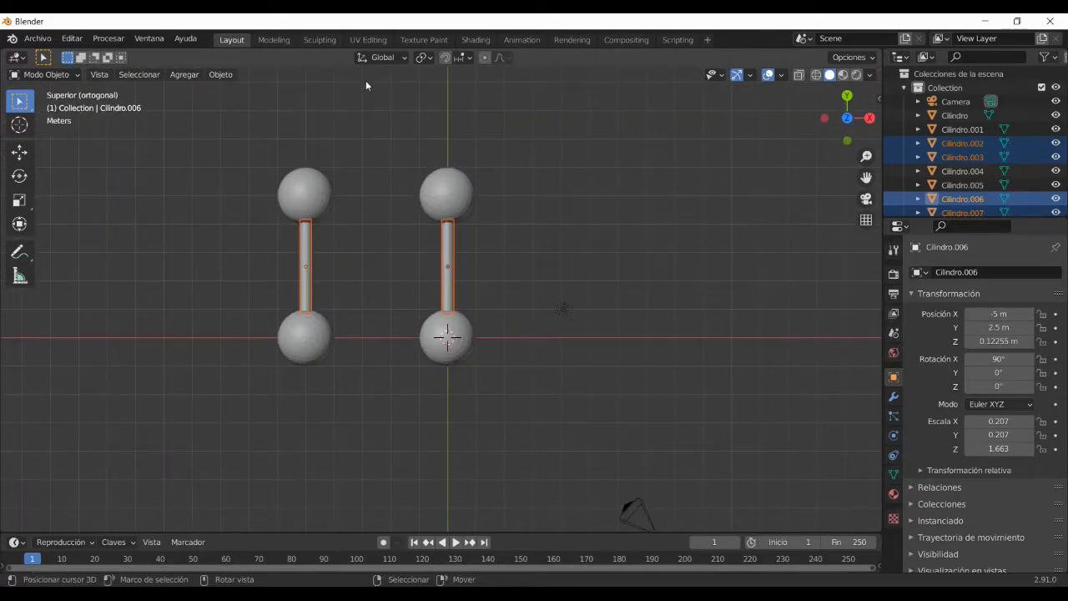
pyautogui.click(422, 56)
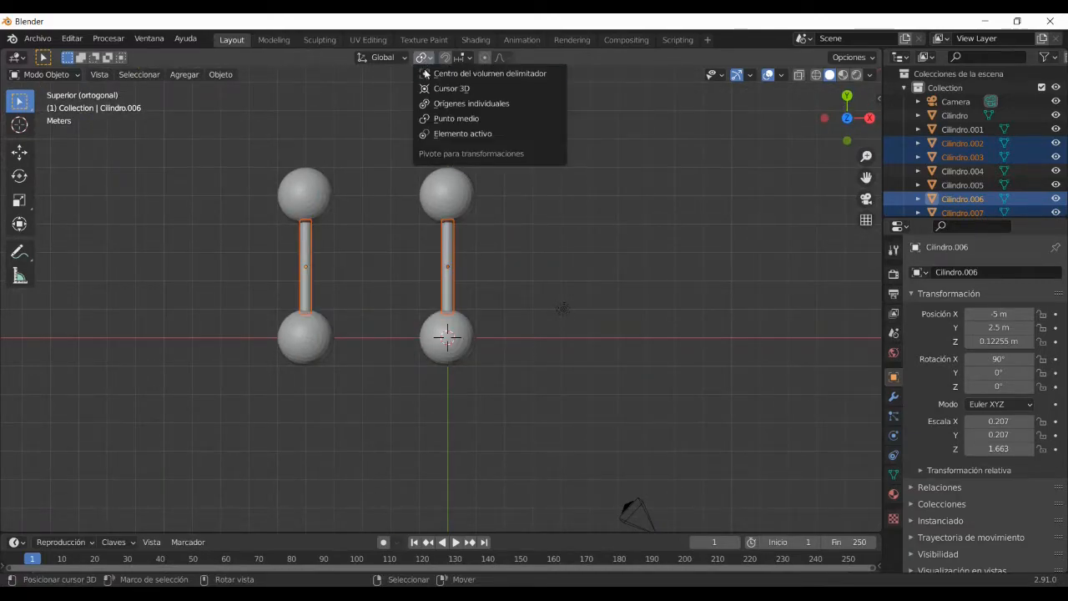
pyautogui.click(428, 120)
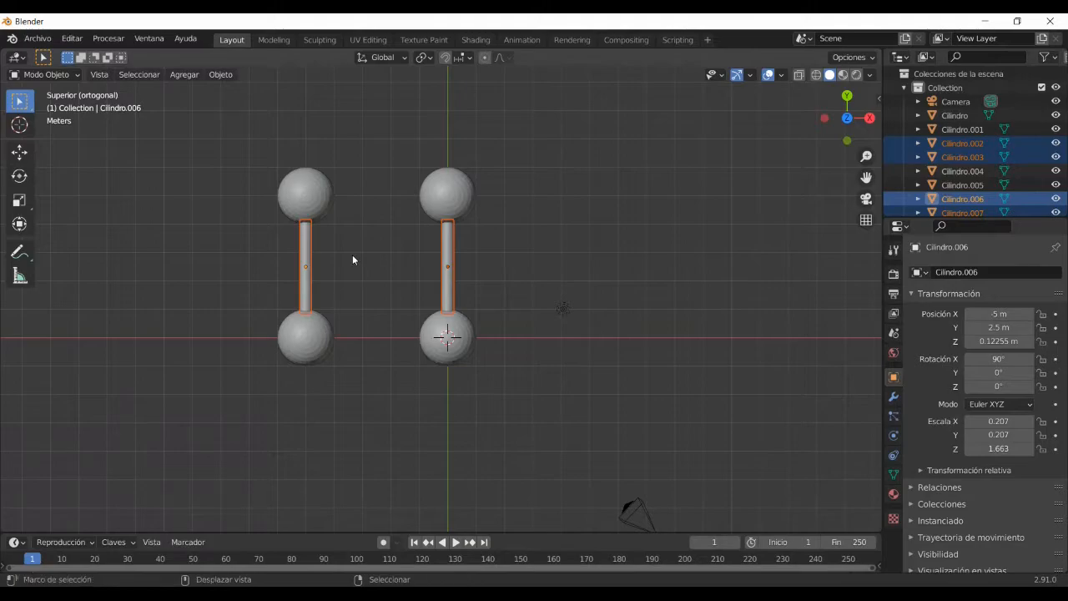
pyautogui.hotkey('shift', 'd')
pyautogui.press('r')
pyautogui.write('z')
pyautogui.write('90')
pyautogui.press('Return')
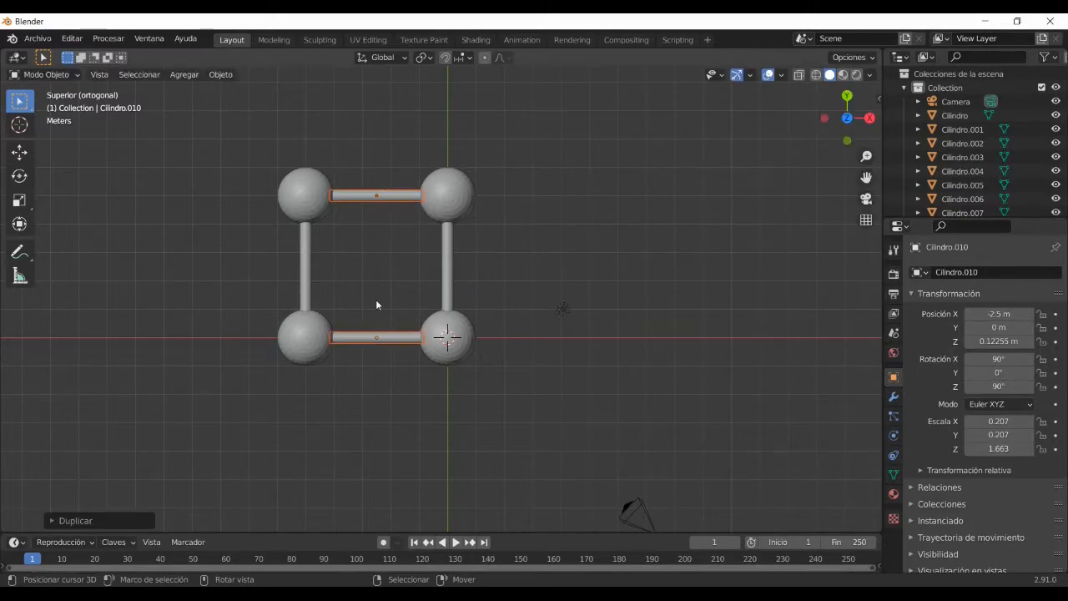
# Duplicate the square at X -5 m together with the four bars running along X, offsetting the copy -5 m along the X axis.
pyautogui.moveTo(417, 419); pyautogui.dragTo(105, 289, button='middle')
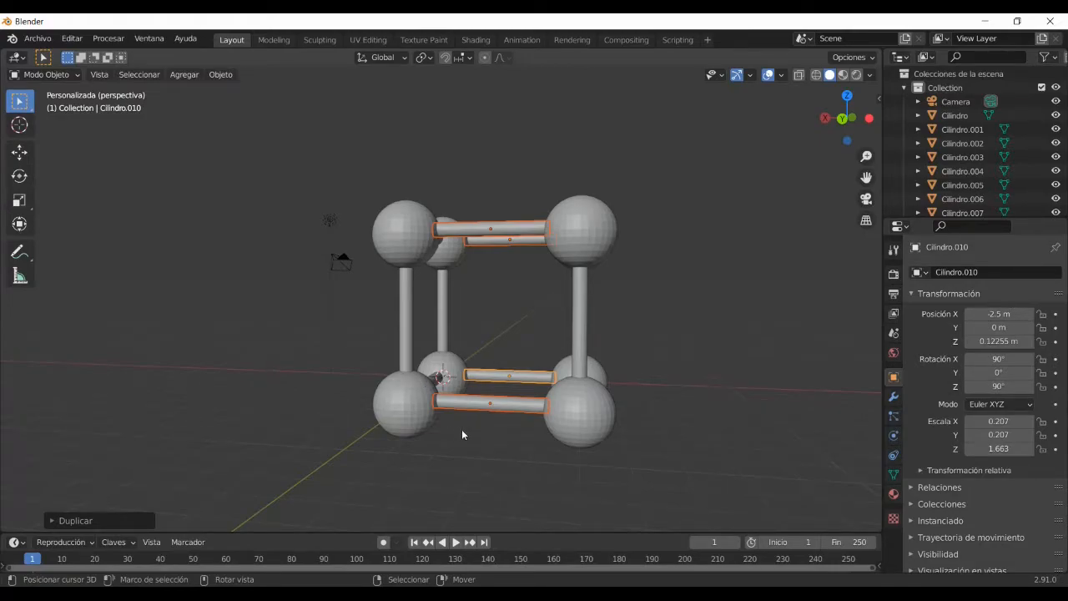
pyautogui.press('b')
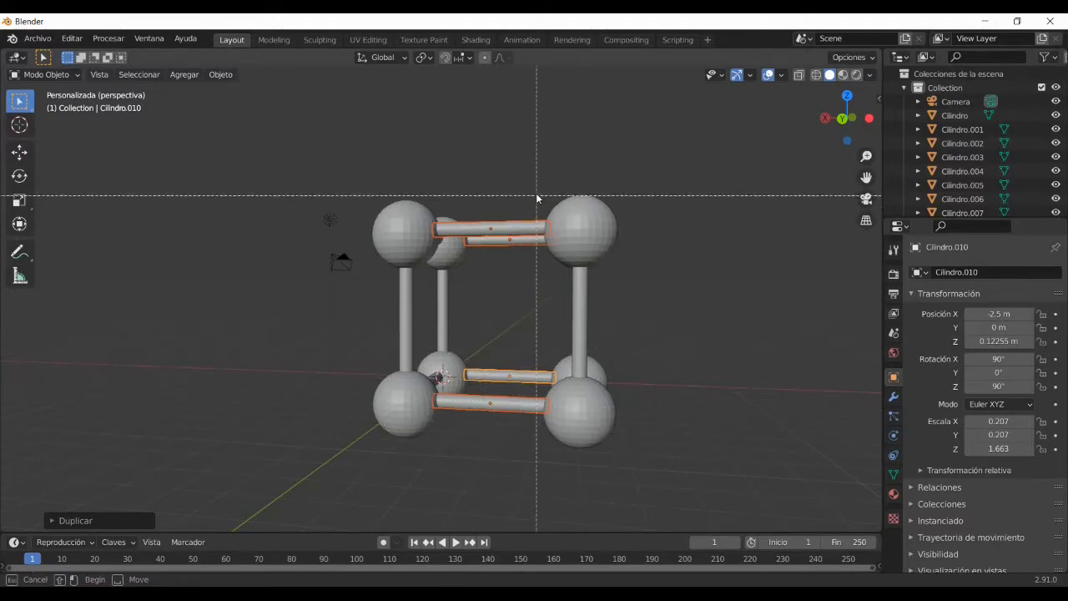
pyautogui.moveTo(535, 191); pyautogui.dragTo(631, 475)
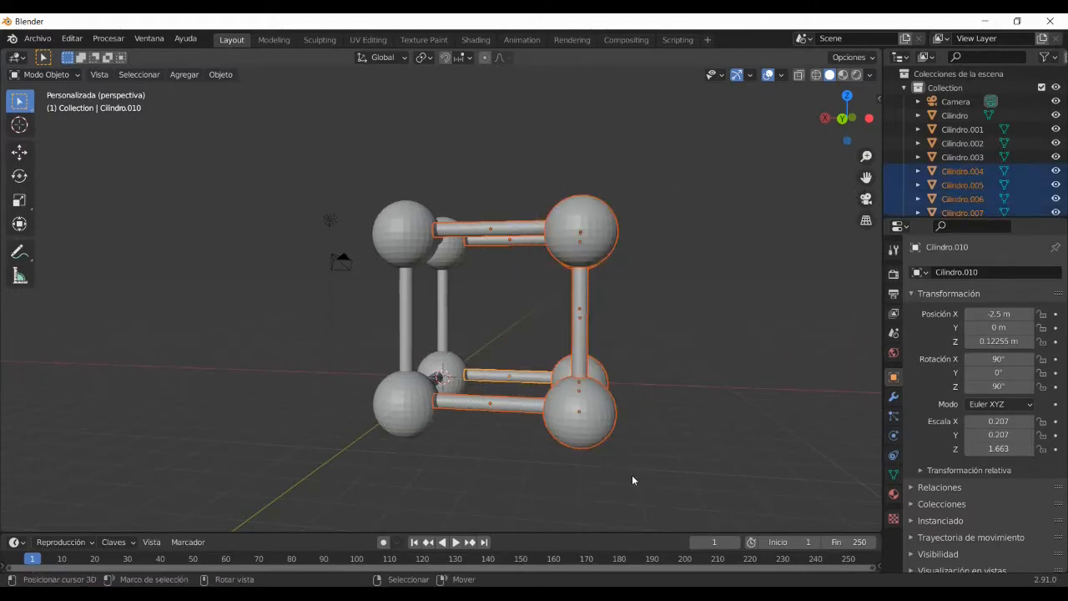
pyautogui.scroll(-1, 614, 384)
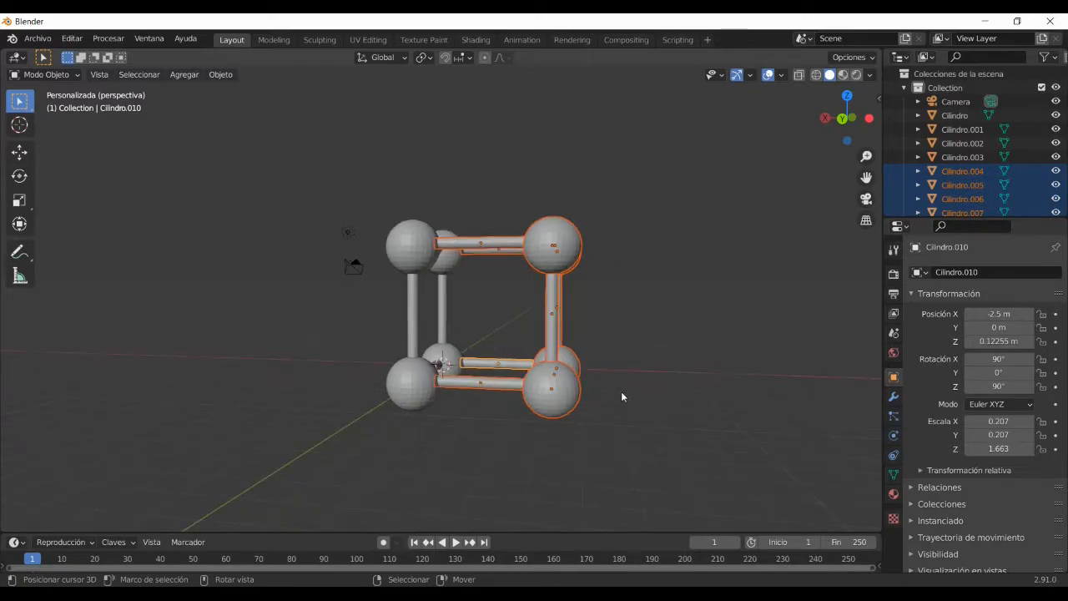
pyautogui.press('g')
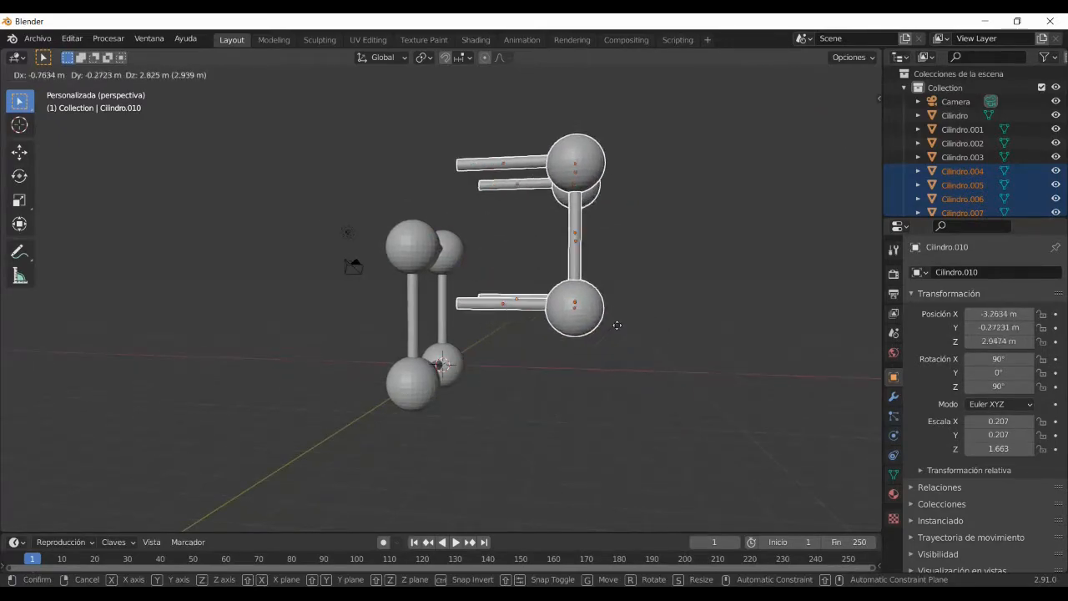
pyautogui.rightClick(619, 438)
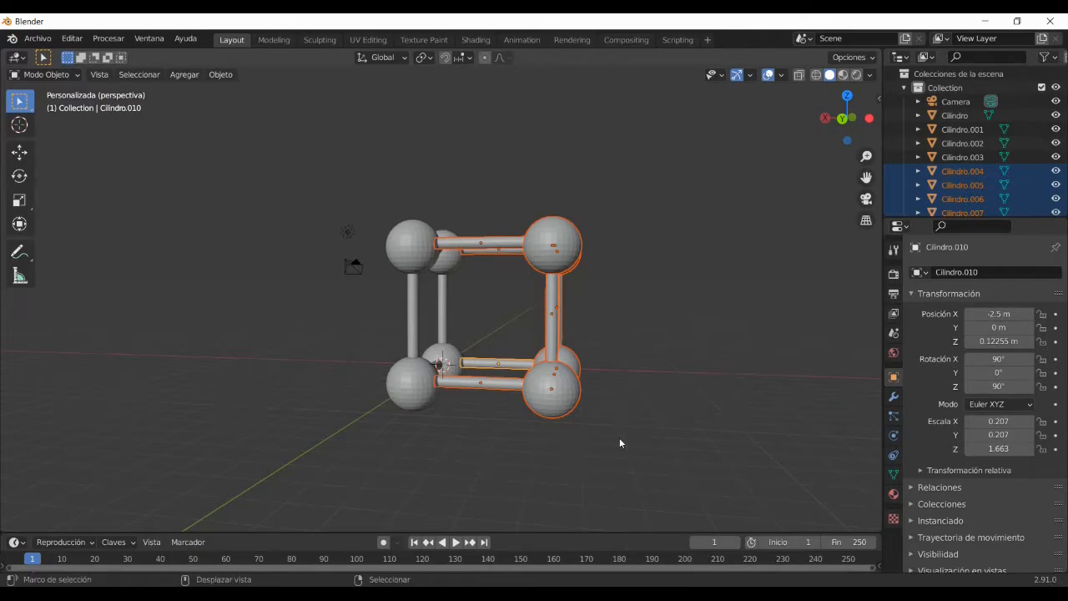
pyautogui.hotkey('shift', 'd')
pyautogui.write('x')
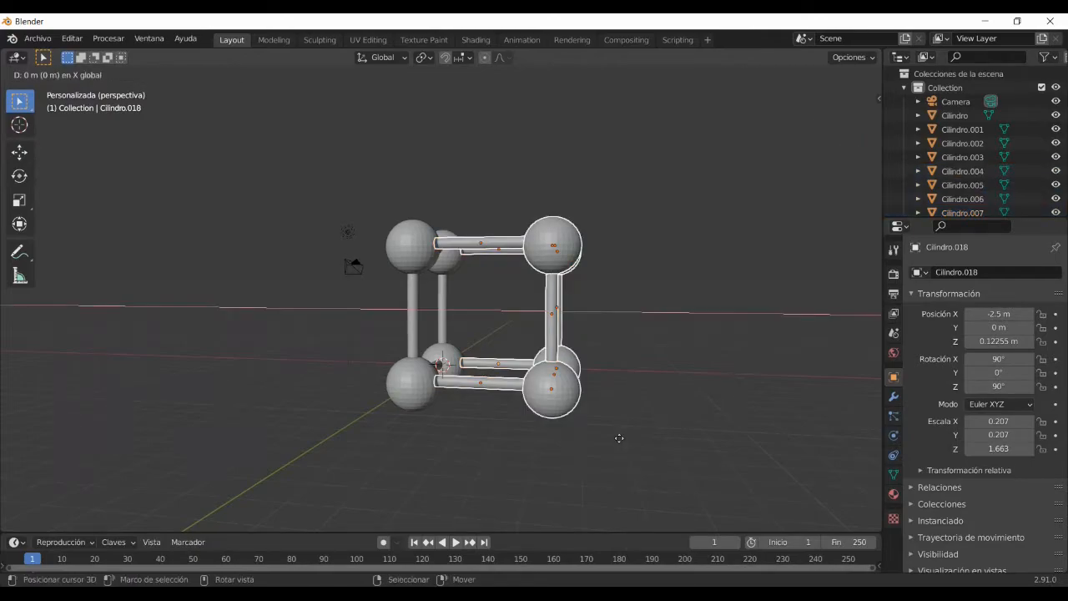
pyautogui.write('-5')
pyautogui.press('Return')
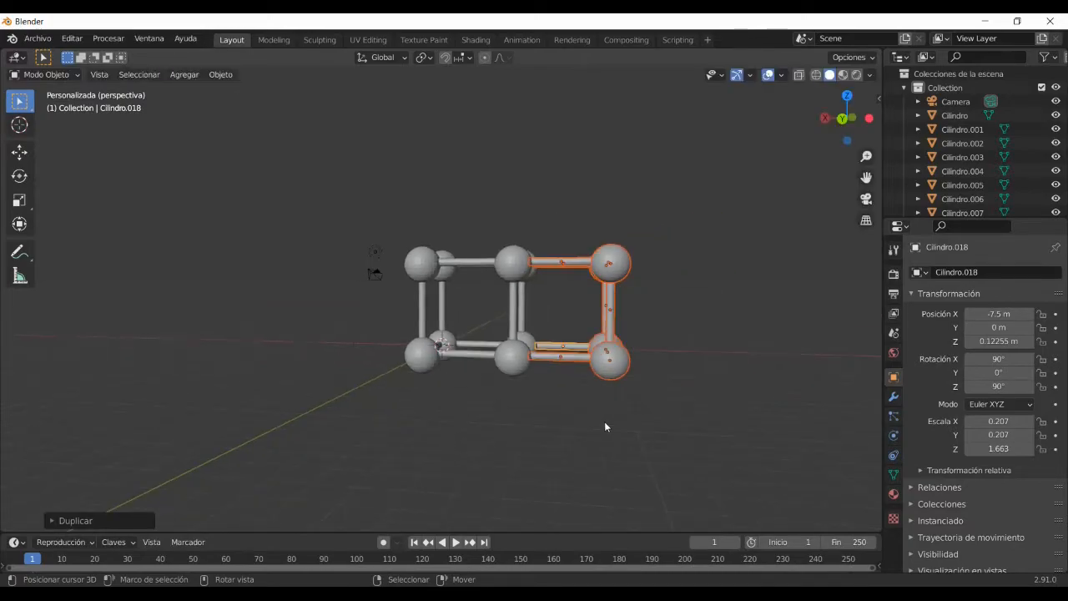
# Extend the row with two more duplicates of the end section, offsetting each copy another -5 m along the X axis.
pyautogui.hotkey('shift', 'd')
pyautogui.write('x')
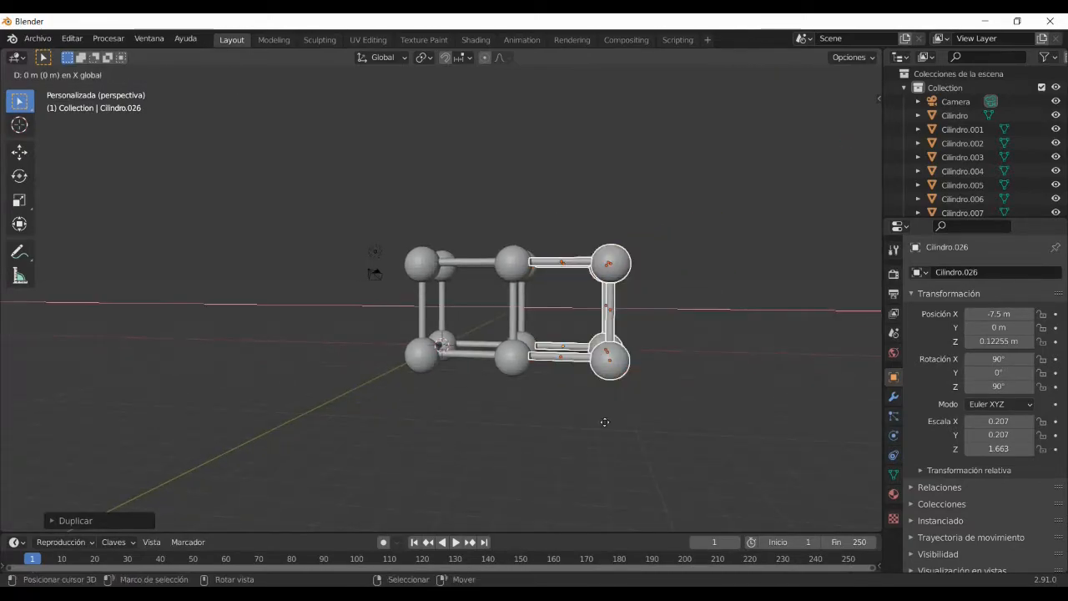
pyautogui.write('-5')
pyautogui.press('Return')
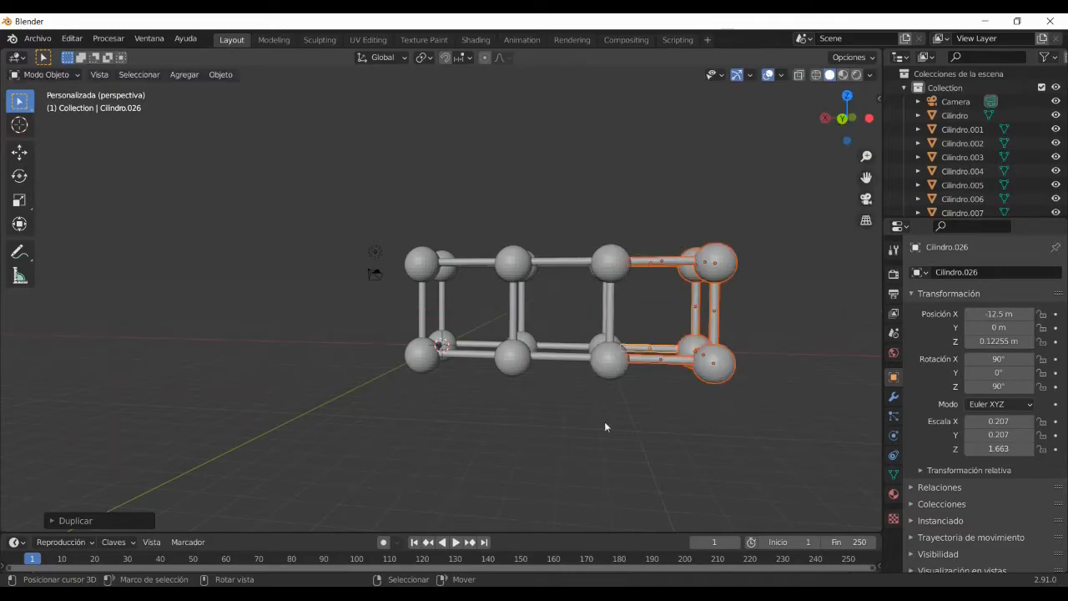
pyautogui.hotkey('shift', 'd')
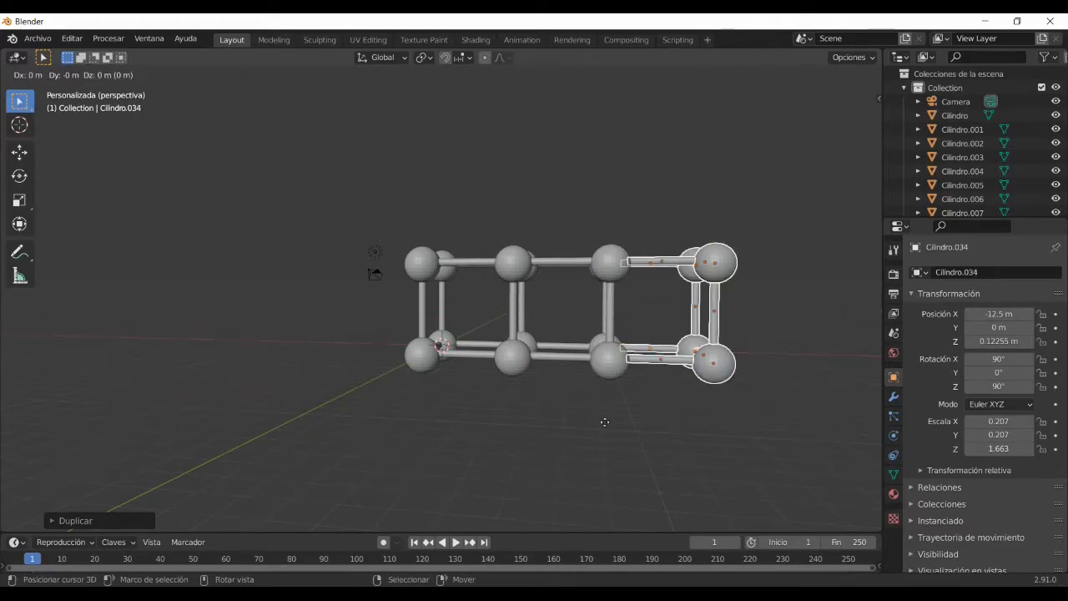
pyautogui.write('x')
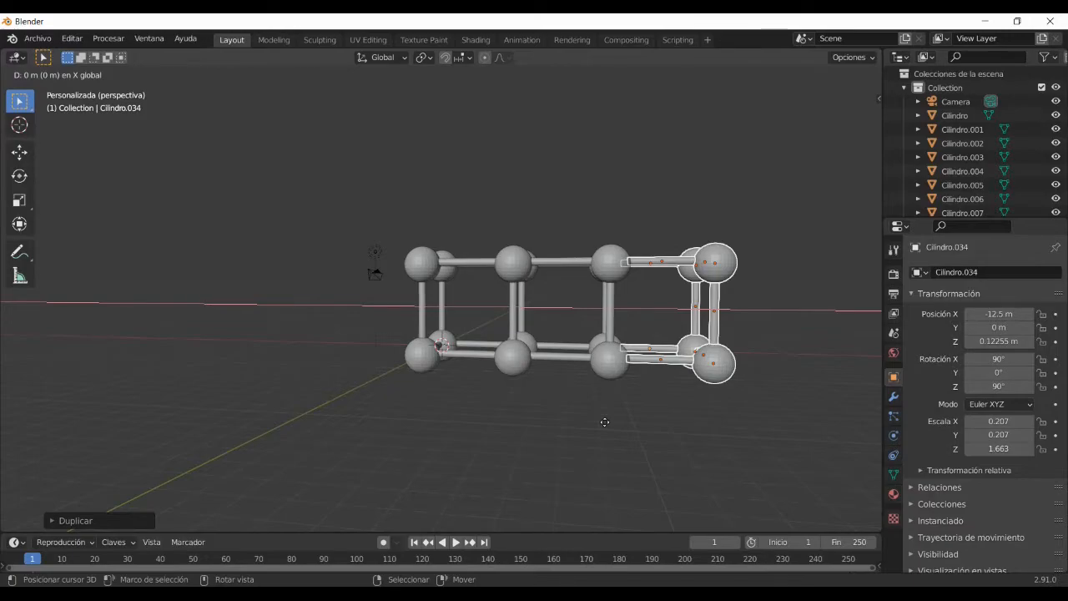
pyautogui.write('-5')
pyautogui.press('Return')
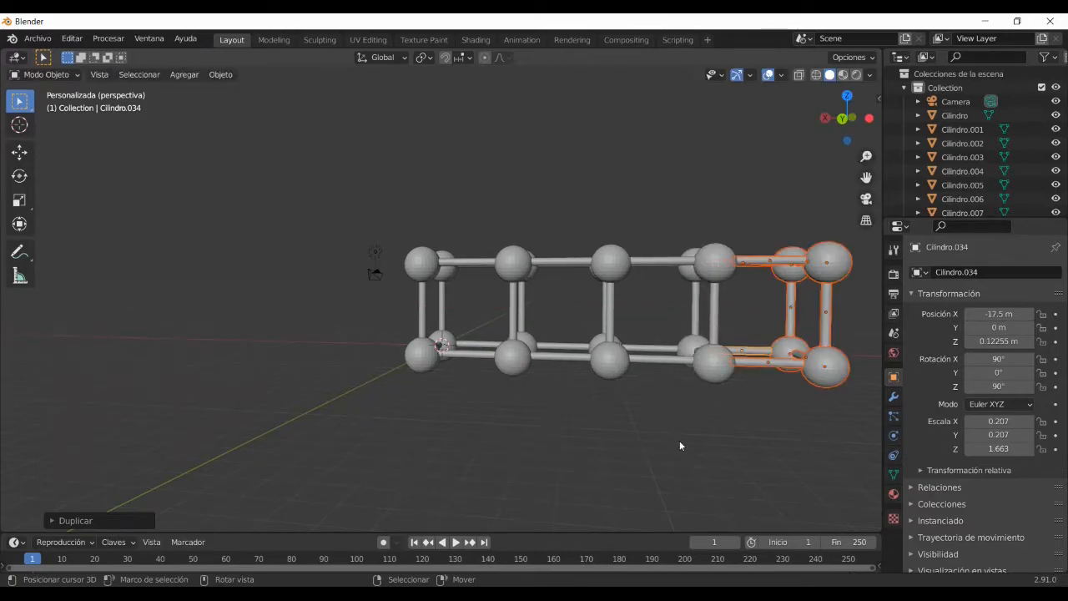
# Duplicate the row's far Y side, its spheres and bars plus the bars running along Y, offsetting the copy 5 m along the Y axis.
pyautogui.keyDown('shift'); pyautogui.moveTo(680, 447); pyautogui.dragTo(498, 449, button='middle'); pyautogui.keyUp('shift')
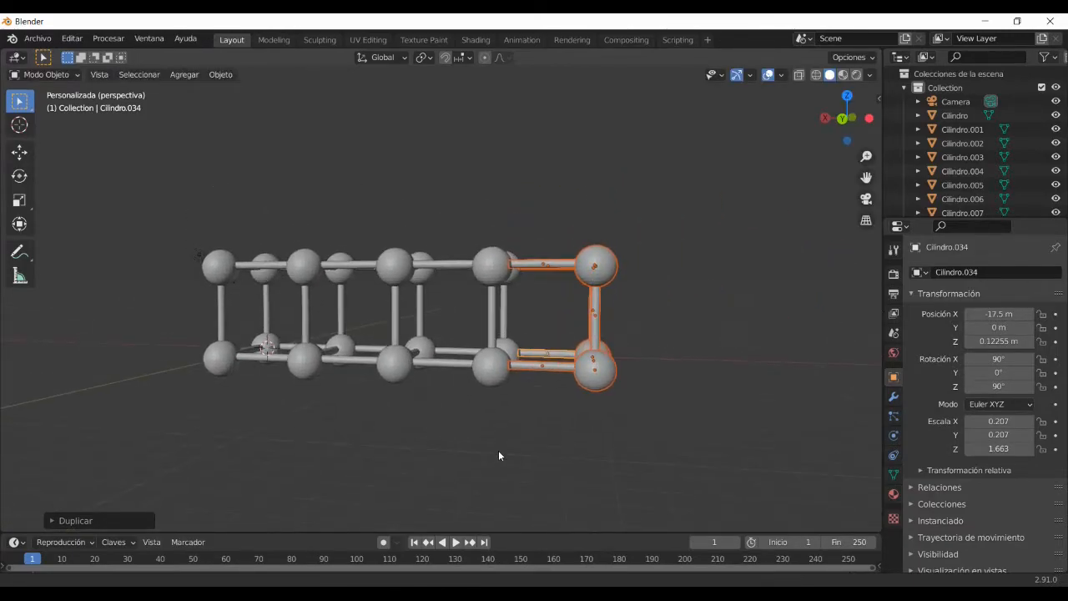
pyautogui.click(498, 453)
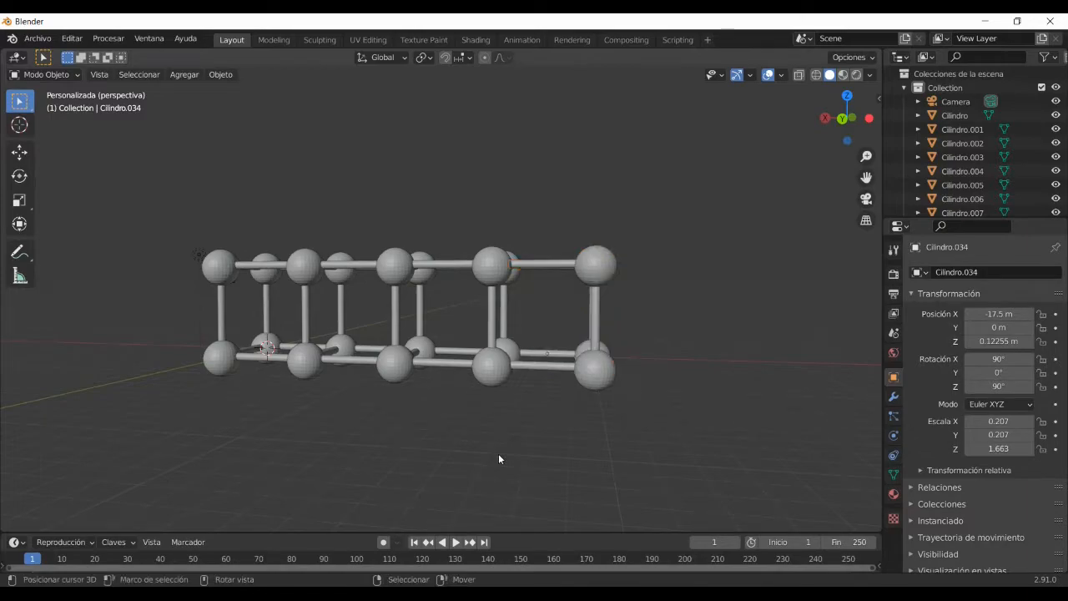
pyautogui.moveTo(382, 420); pyautogui.dragTo(543, 458, button='middle')
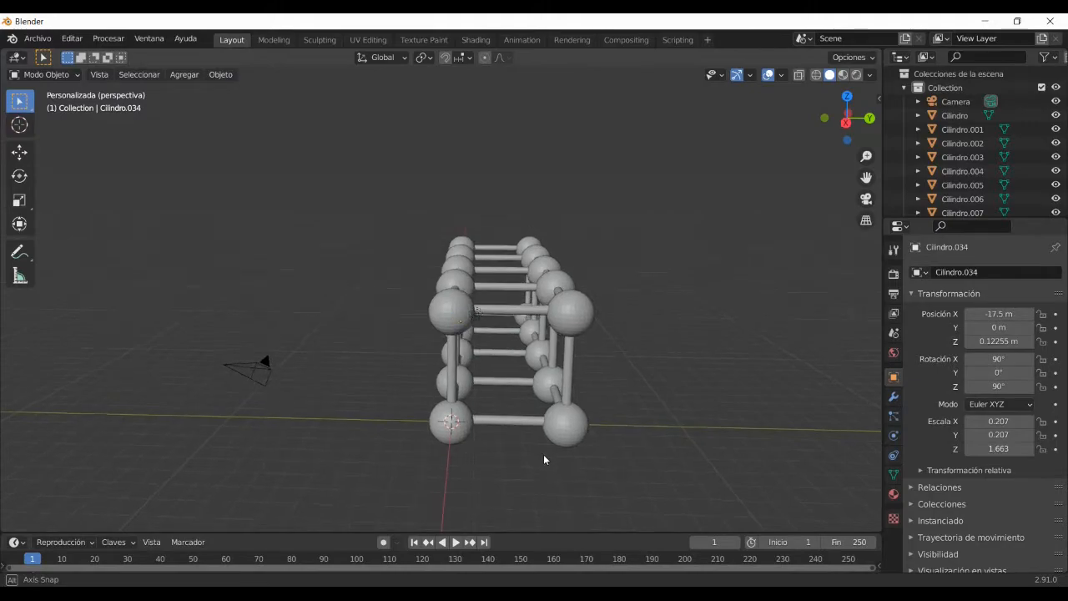
pyautogui.keyDown('shift'); pyautogui.moveTo(654, 451); pyautogui.dragTo(551, 417, button='middle'); pyautogui.keyUp('shift')
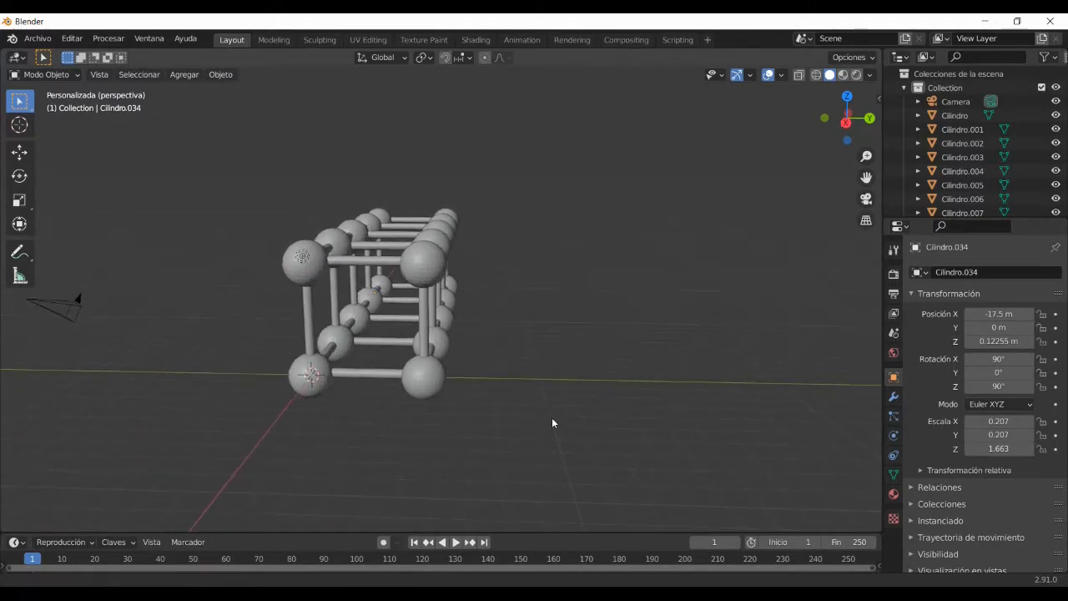
pyautogui.press('b')
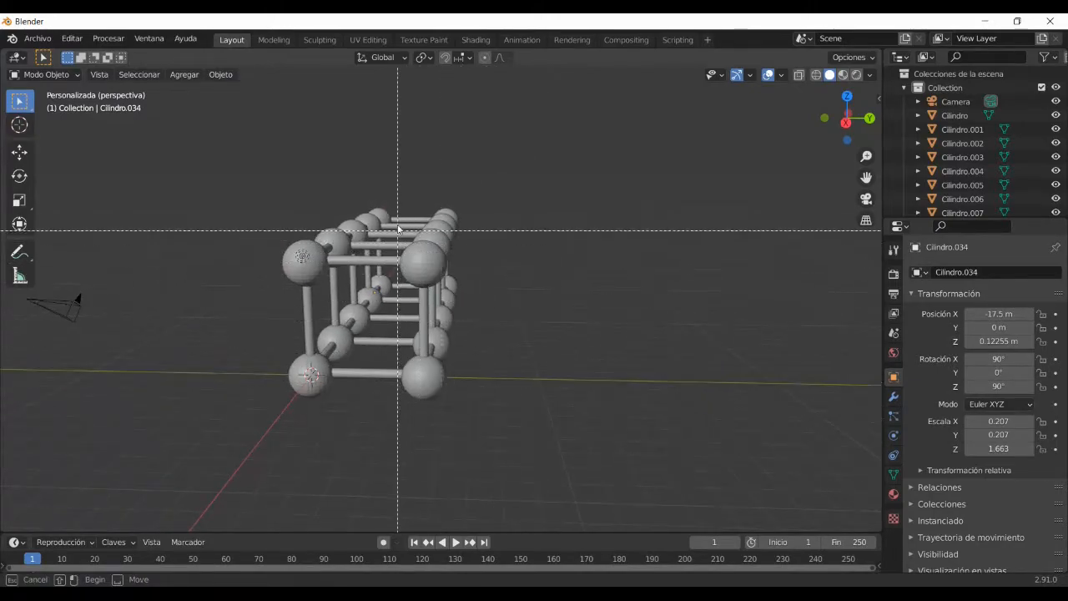
pyautogui.moveTo(402, 198); pyautogui.dragTo(504, 444)
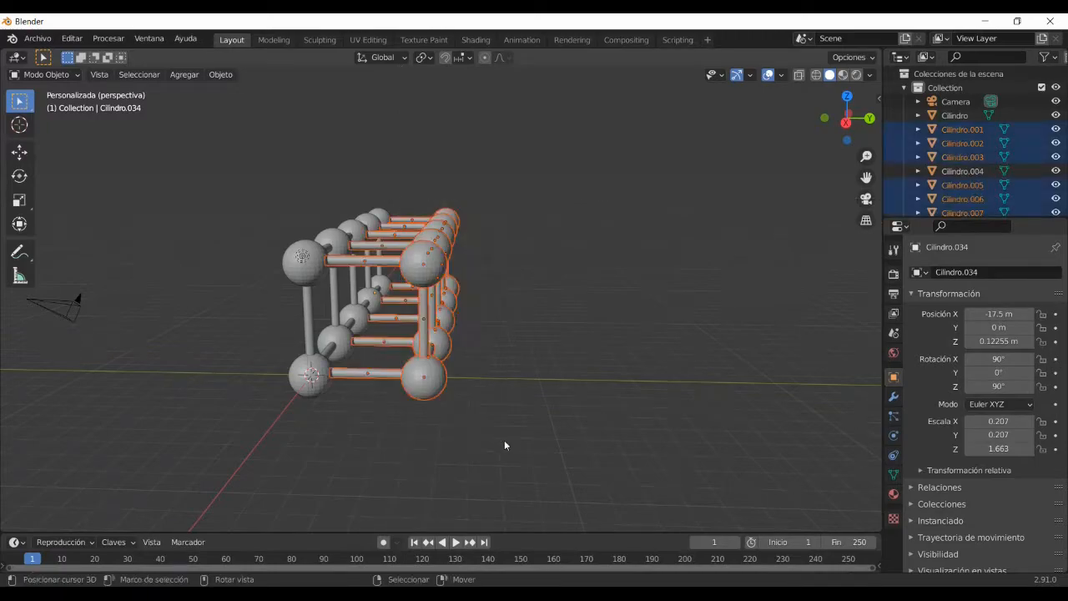
pyautogui.press('g')
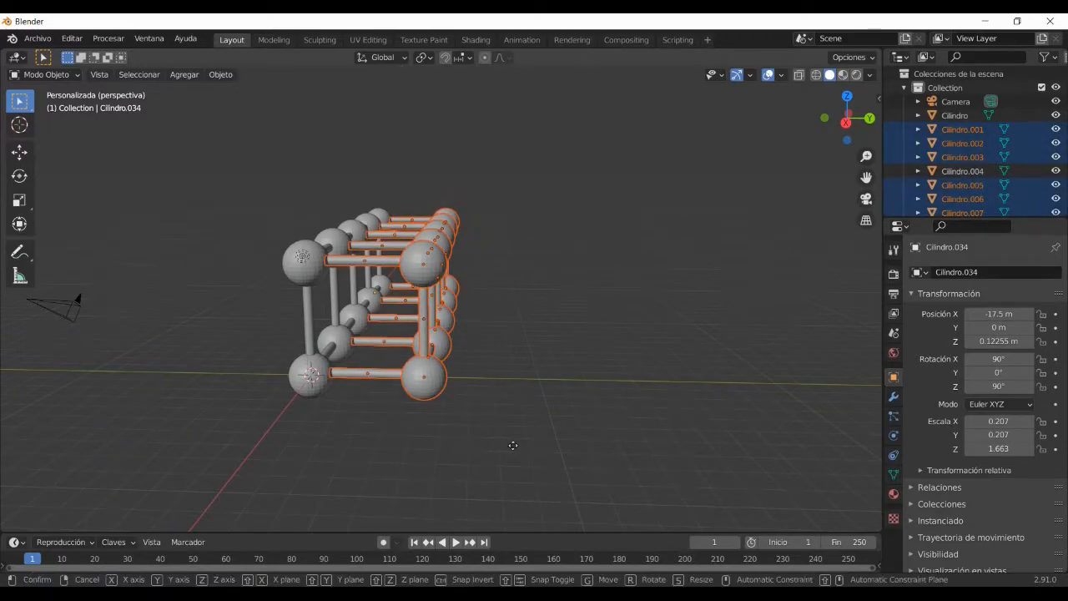
pyautogui.press('Escape')
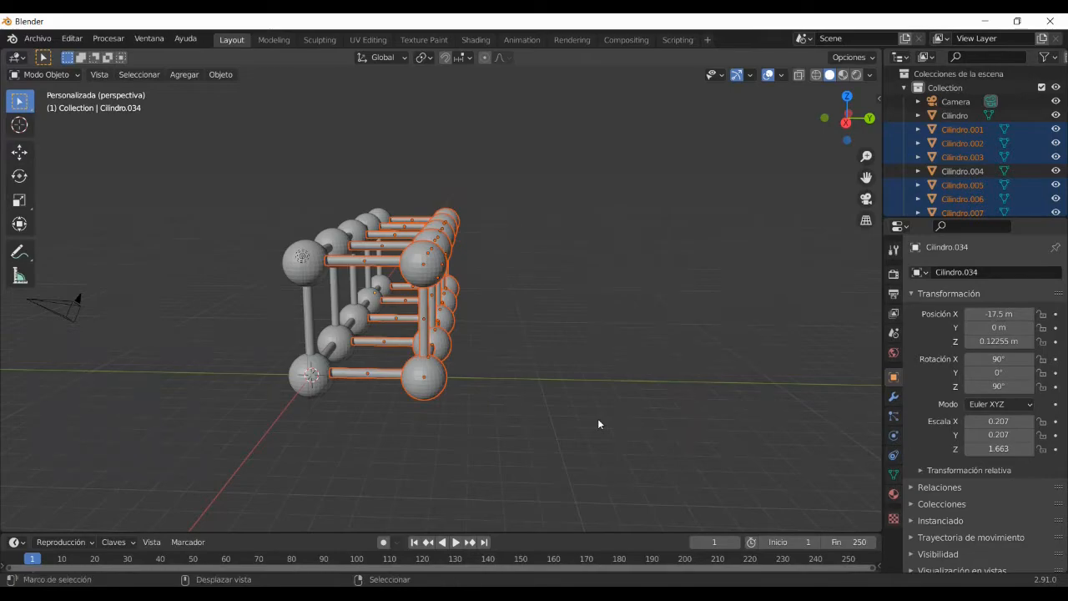
pyautogui.hotkey('shift', 'd')
pyautogui.write('y5')
pyautogui.press('Return')
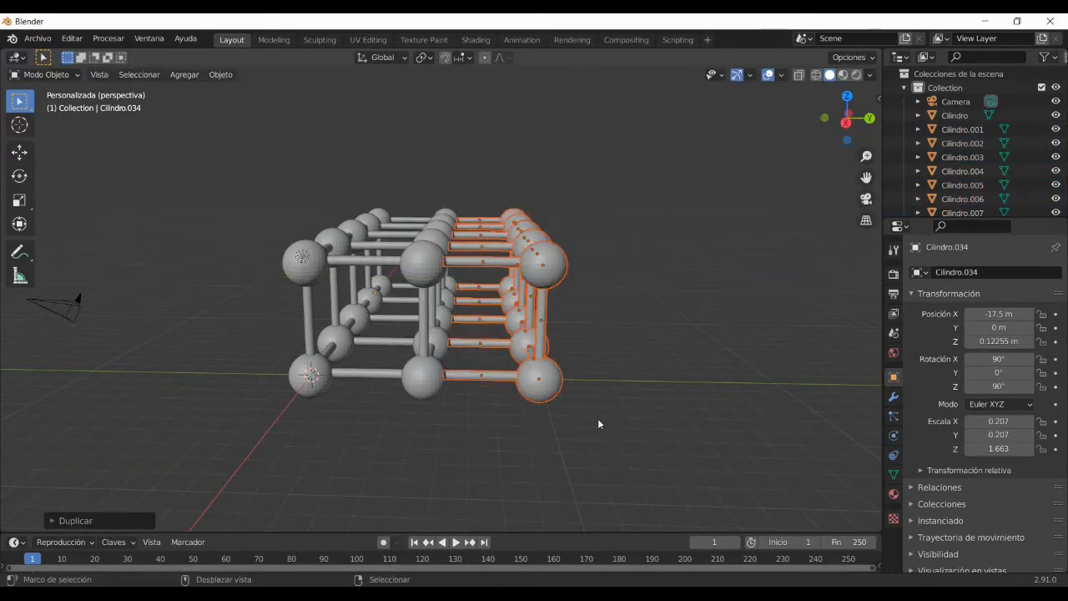
# Extend the layer with two more duplicates of the end section, offsetting each copy another 5 m along the Y axis, and clear the selection.
pyautogui.hotkey('shift', 'd')
pyautogui.write('y5')
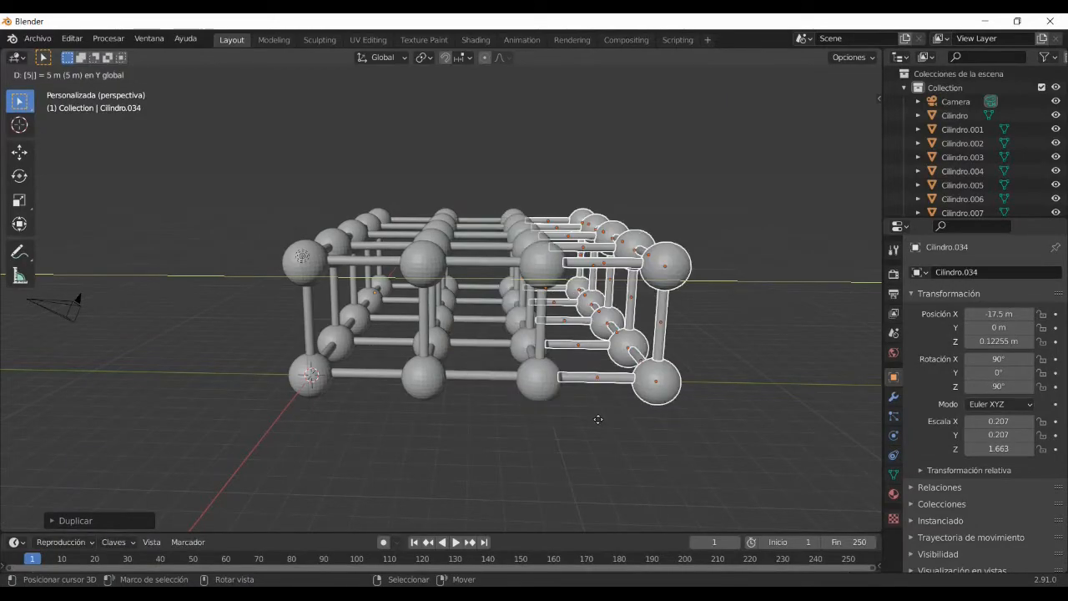
pyautogui.press('Return')
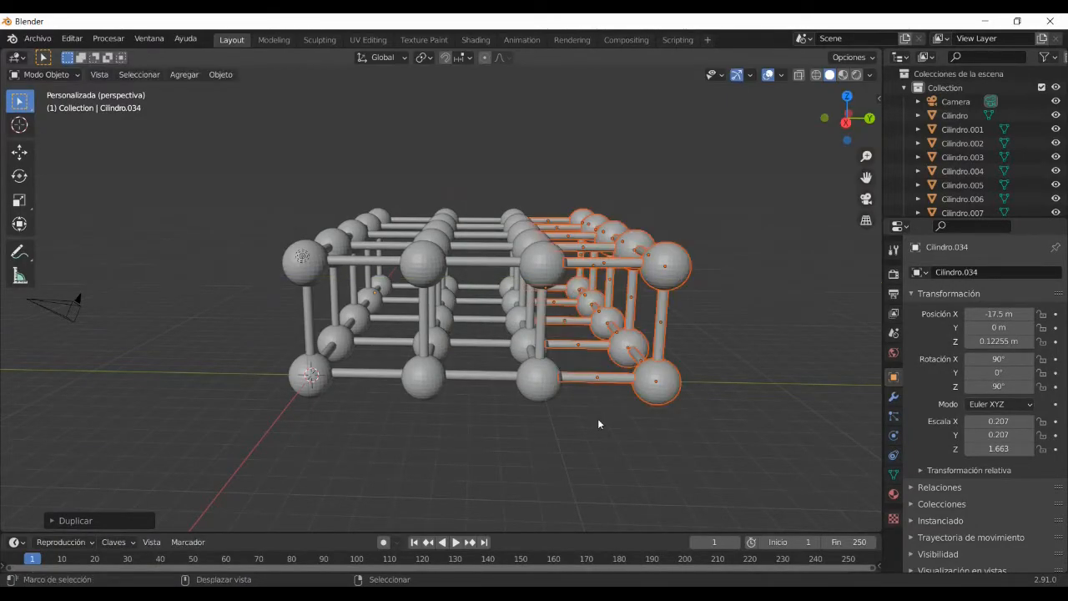
pyautogui.hotkey('shift', 'd')
pyautogui.write('y5')
pyautogui.press('Return')
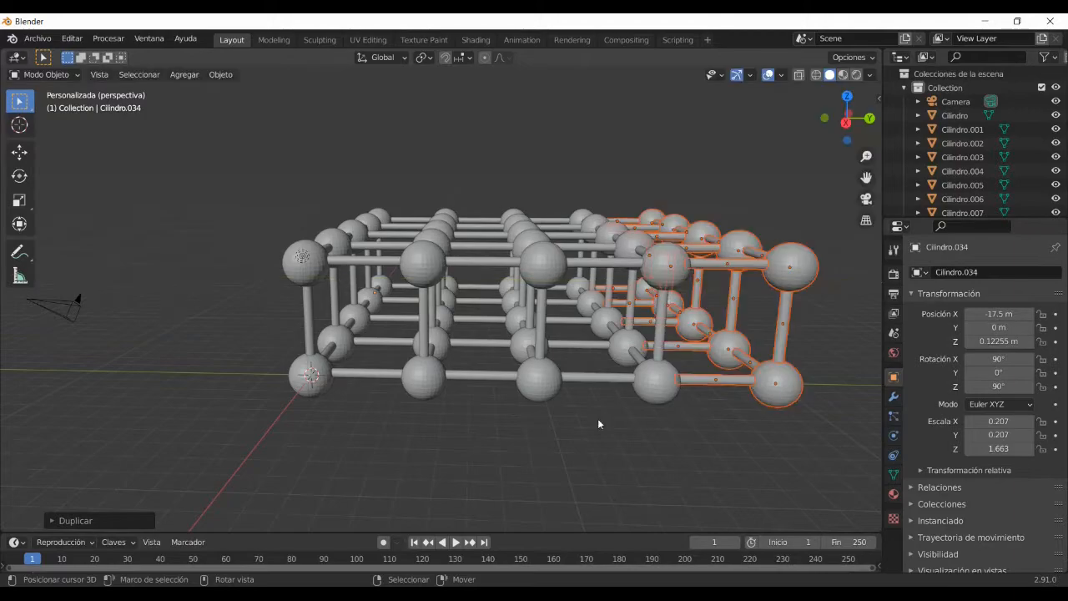
pyautogui.hotkey('alt', 'a')
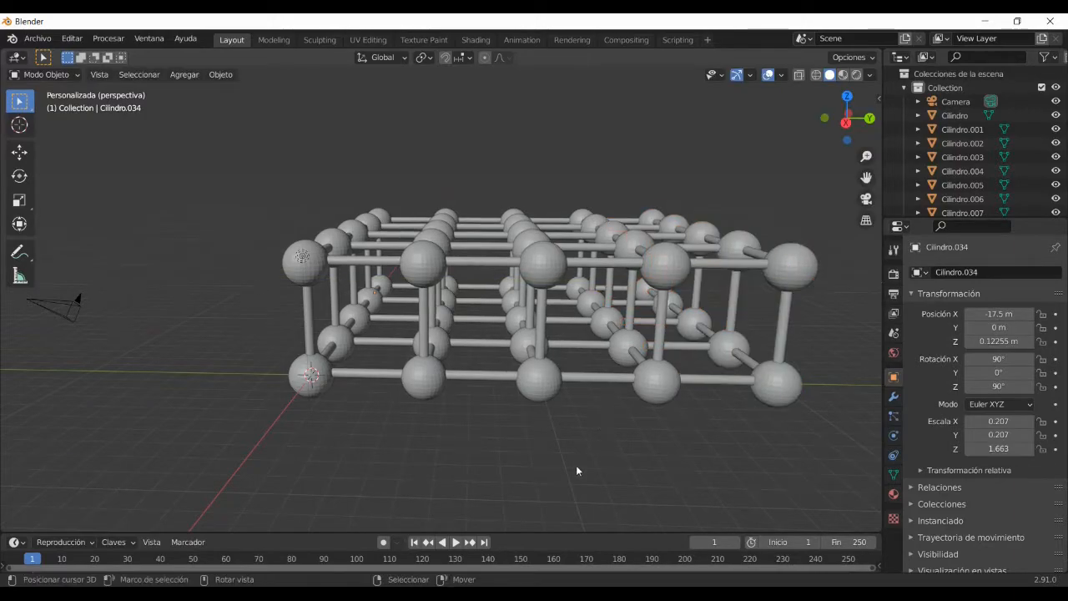
# Duplicate the upper level of spheres and bars together with the vertical bars, offsetting the copy 5 m along the Z axis.
pyautogui.moveTo(550, 493)
pyautogui.mouseDown(button='middle')
pyautogui.moveTo(420, 415)
pyautogui.moveTo(457, 487)
pyautogui.moveTo(565, 517)
pyautogui.moveTo(559, 497)
pyautogui.mouseUp(button='middle')
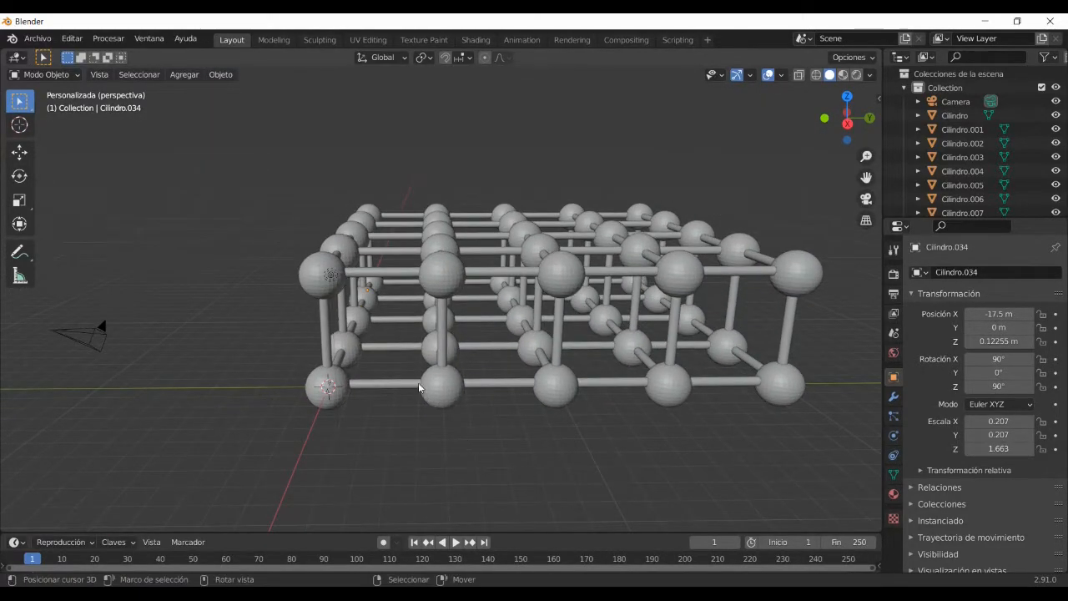
pyautogui.press('KP_1')
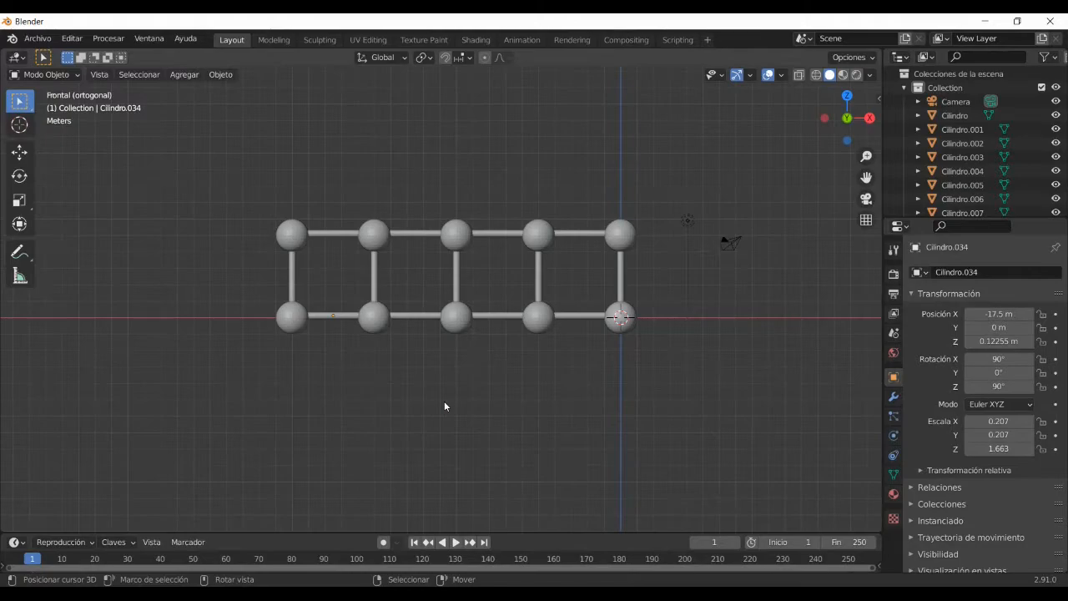
pyautogui.press('b')
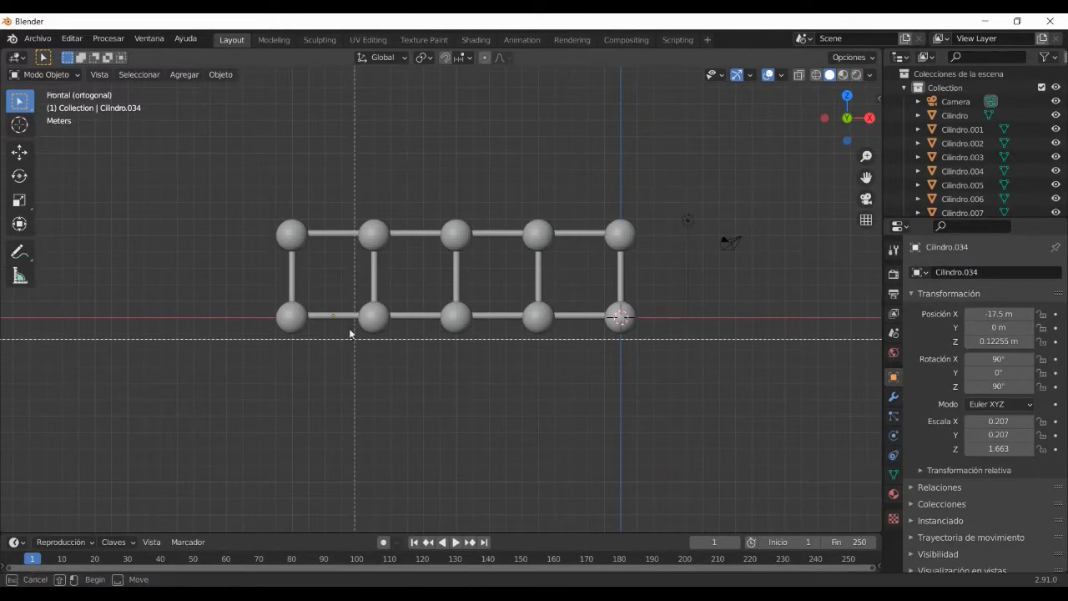
pyautogui.moveTo(257, 197); pyautogui.dragTo(640, 299)
pyautogui.moveTo(637, 390); pyautogui.dragTo(493, 405, button='middle')
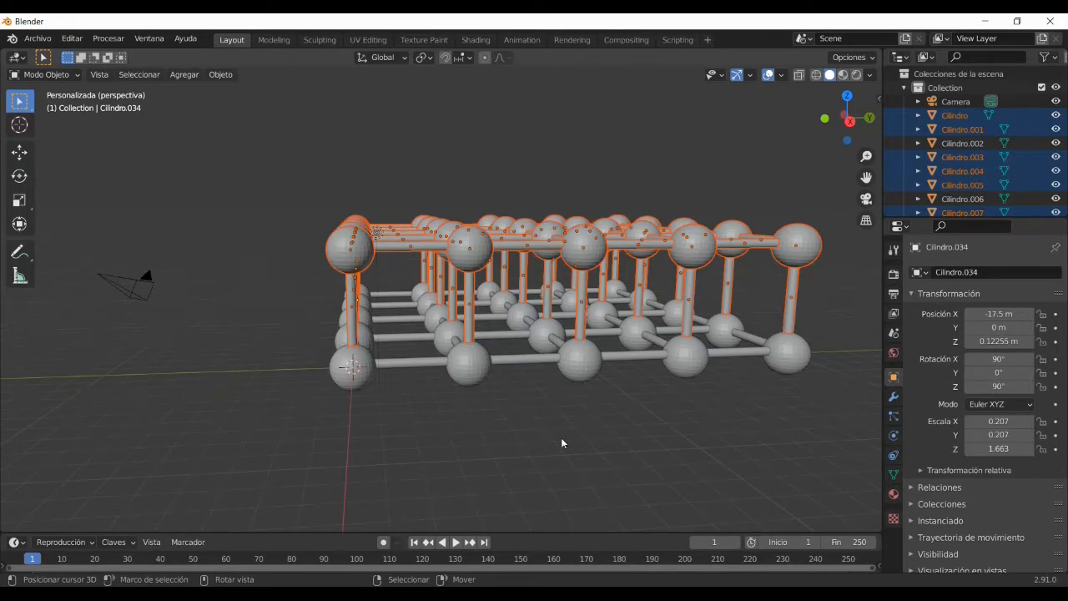
pyautogui.write('gz')
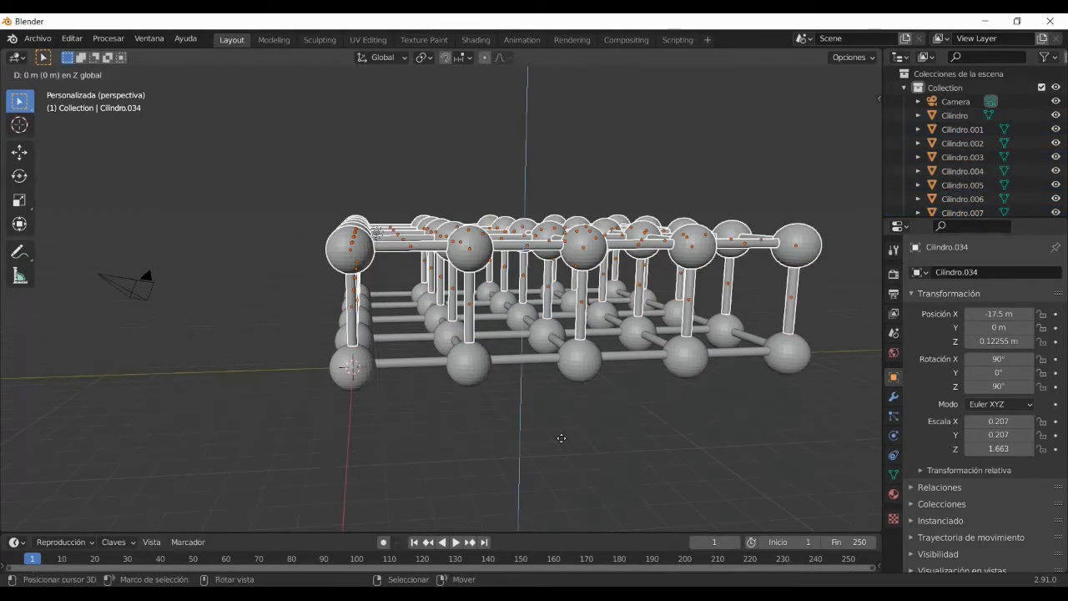
pyautogui.write('5')
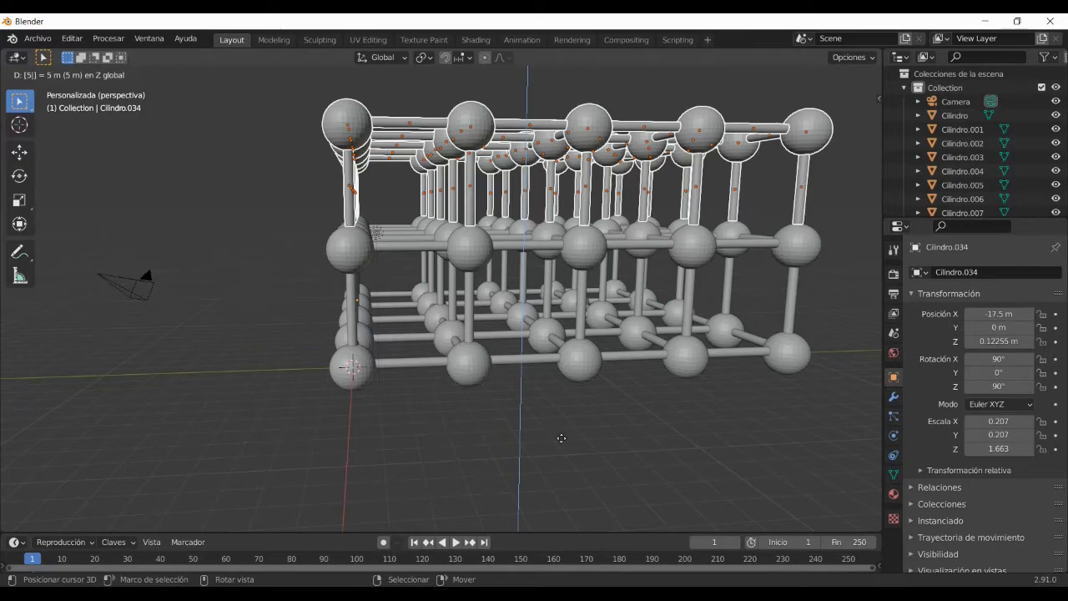
pyautogui.press('Return')
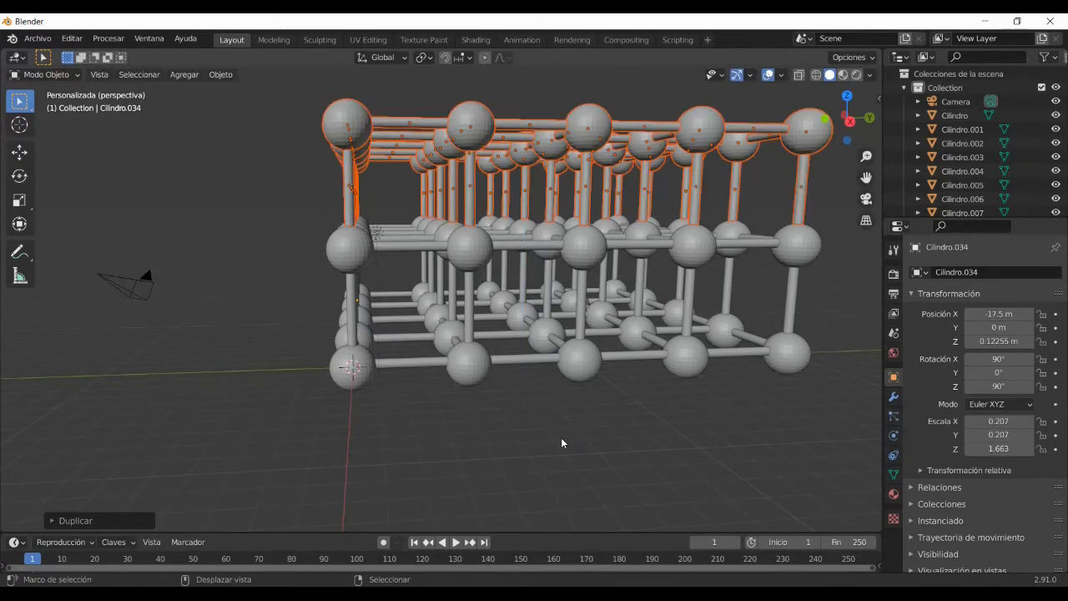
# Stack two more duplicates of the top level, offsetting each copy another 5 m along the Z axis, and clear the selection.
pyautogui.hotkey('shift', 'd')
pyautogui.write('z5')
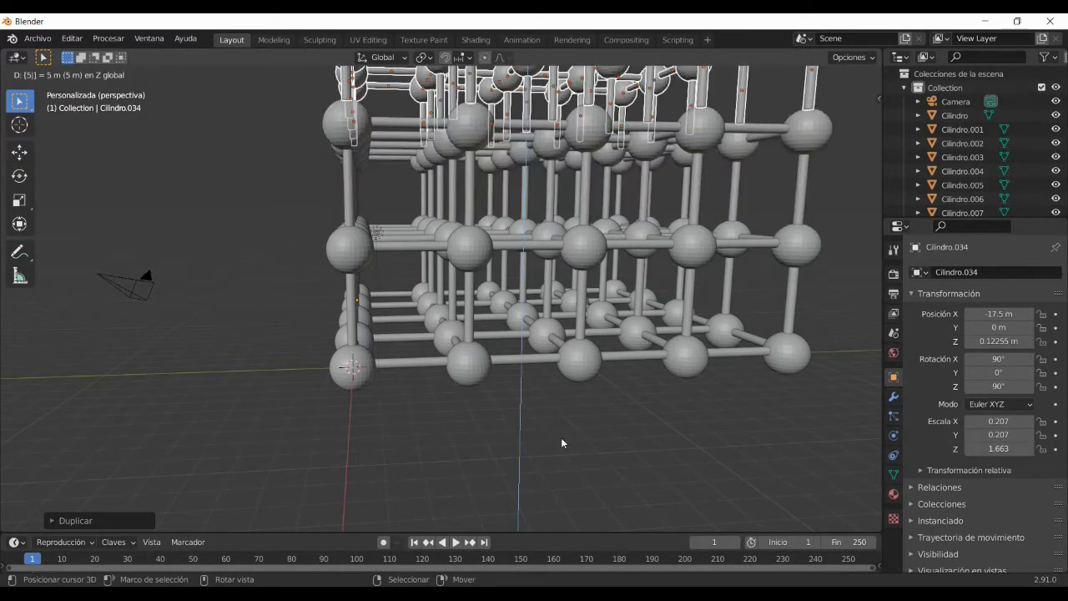
pyautogui.press('Return')
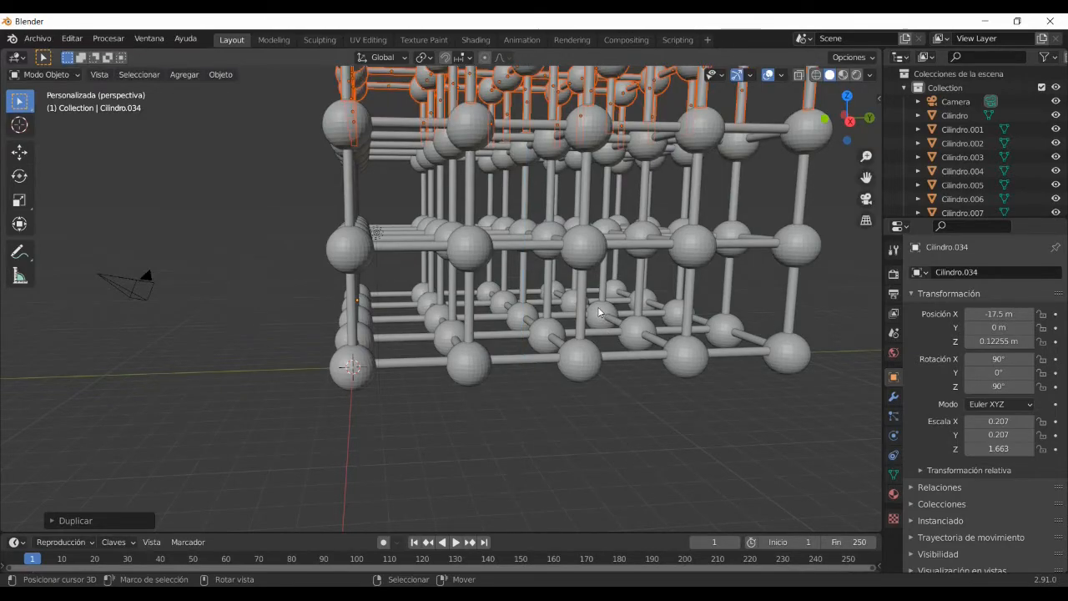
pyautogui.hotkey('shift', 'd')
pyautogui.write('z5')
pyautogui.press('Return')
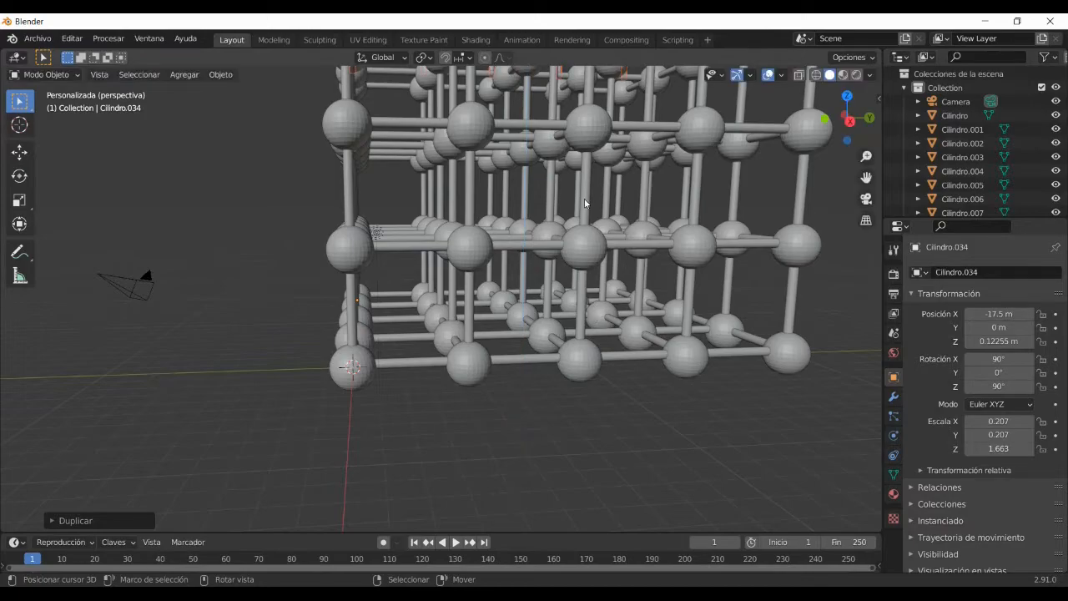
pyautogui.moveTo(653, 195); pyautogui.dragTo(600, 321, button='middle')
pyautogui.moveTo(503, 347); pyautogui.dragTo(596, 385, button='middle')
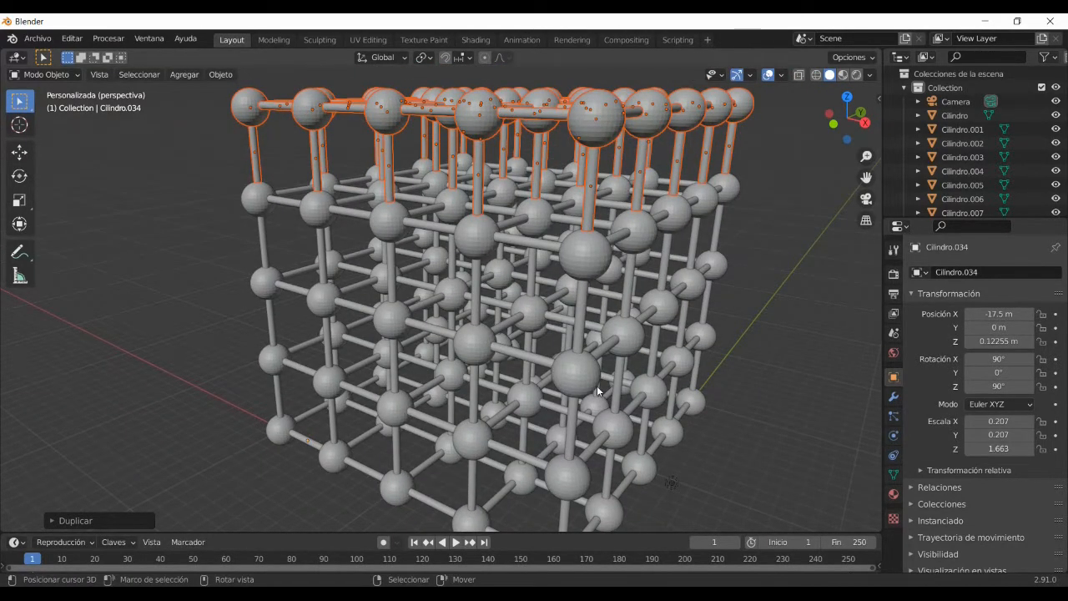
pyautogui.hotkey('alt', 'a')
# Look through the camera, select it and move it to about X 3.86 m, Y -3.44 m, Z 14.9 m.
pyautogui.press('KP_0')
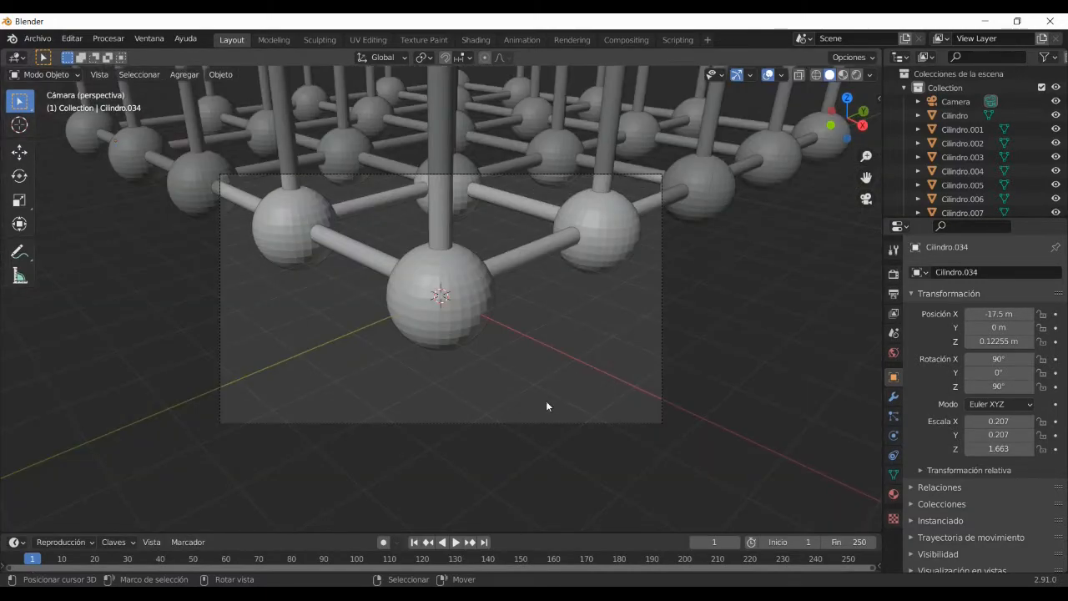
pyautogui.click(551, 423)
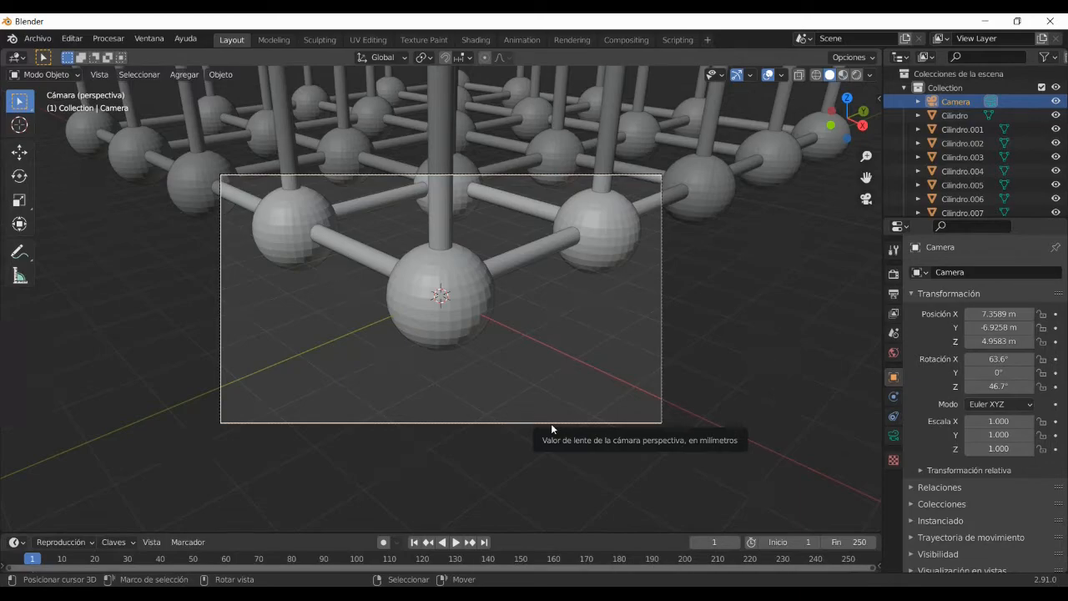
pyautogui.press('g')
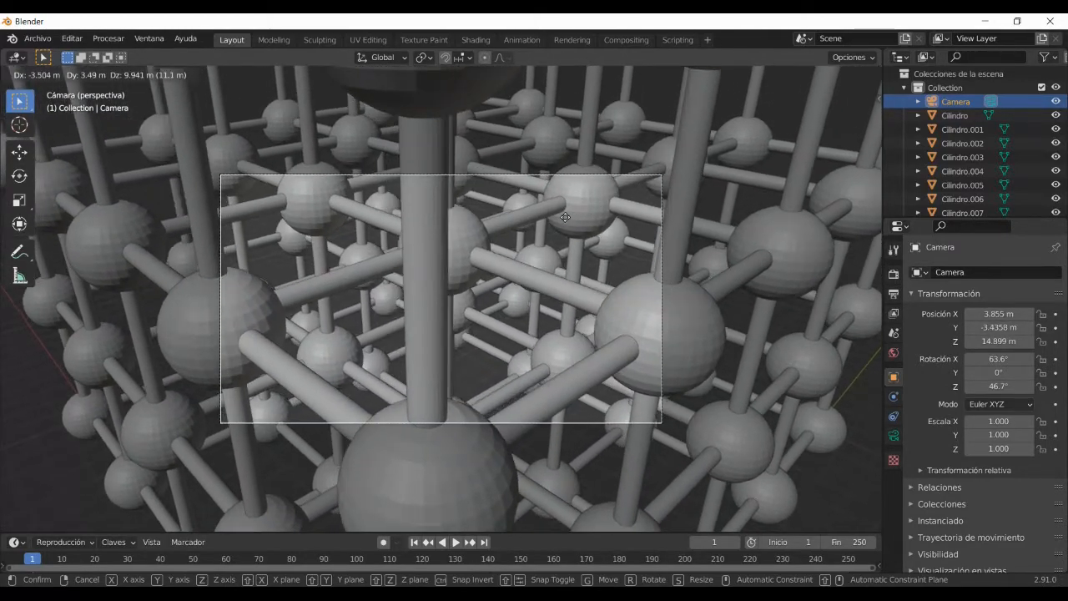
pyautogui.click(564, 434)
pyautogui.scroll(3, 512, 414)
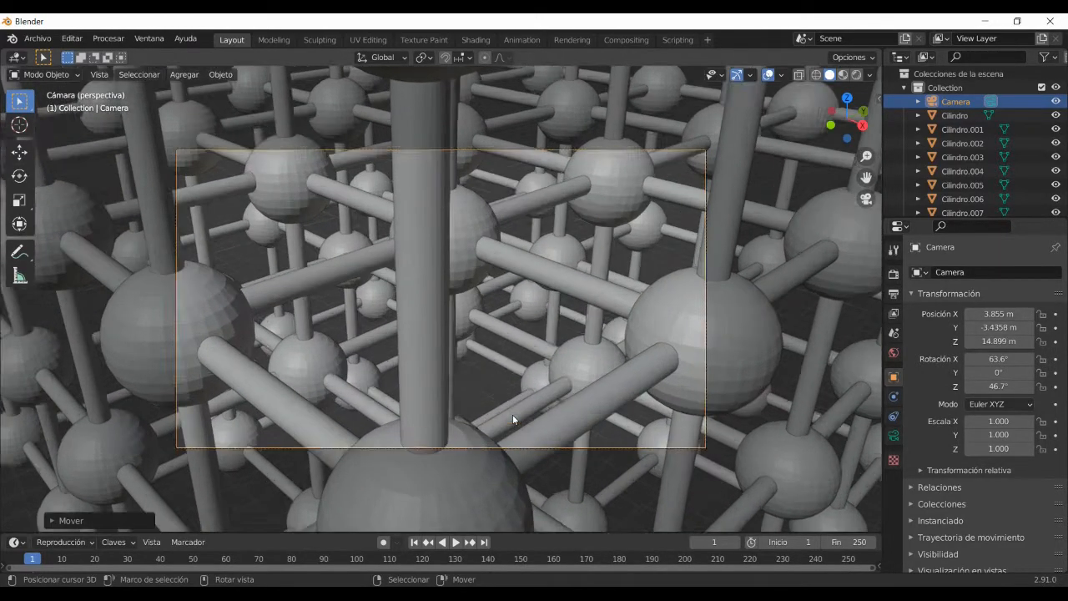
pyautogui.scroll(-3, 504, 410)
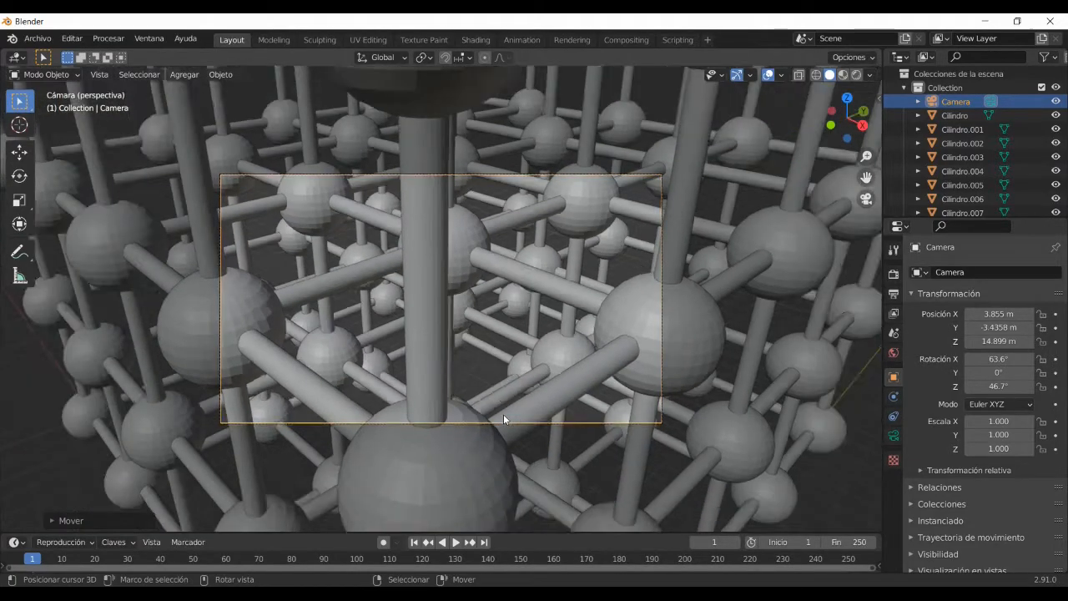
pyautogui.scroll(-2, 503, 414)
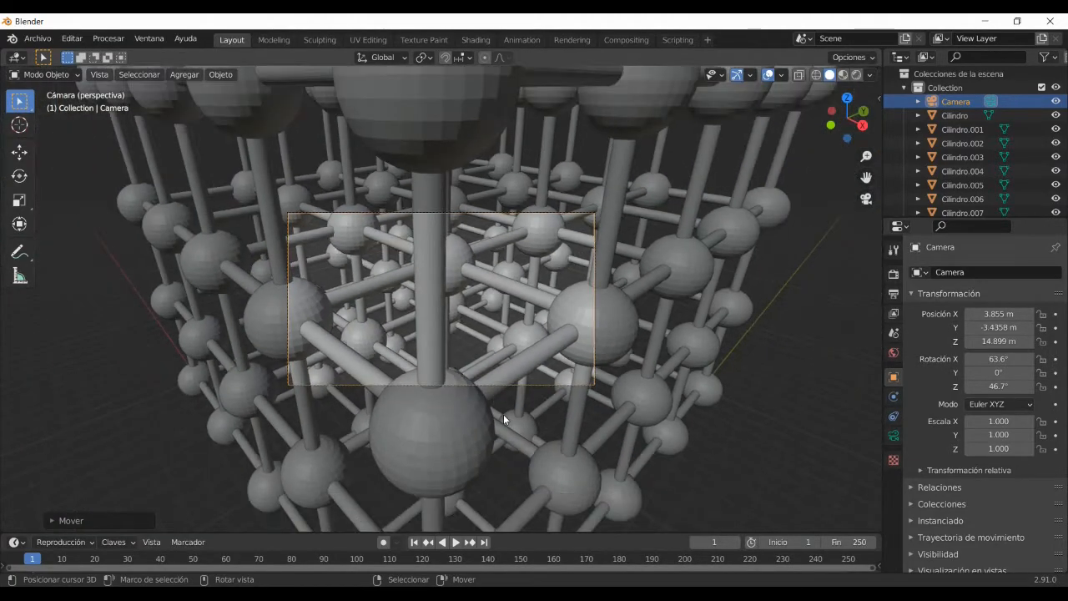
# Orbit to a closer view looking down into the lattice and align the camera to that view.
pyautogui.moveTo(462, 437)
pyautogui.mouseDown(button='middle')
pyautogui.moveTo(507, 442)
pyautogui.moveTo(515, 432)
pyautogui.moveTo(510, 442)
pyautogui.moveTo(484, 429)
pyautogui.moveTo(444, 446)
pyautogui.moveTo(459, 444)
pyautogui.mouseUp(button='middle')
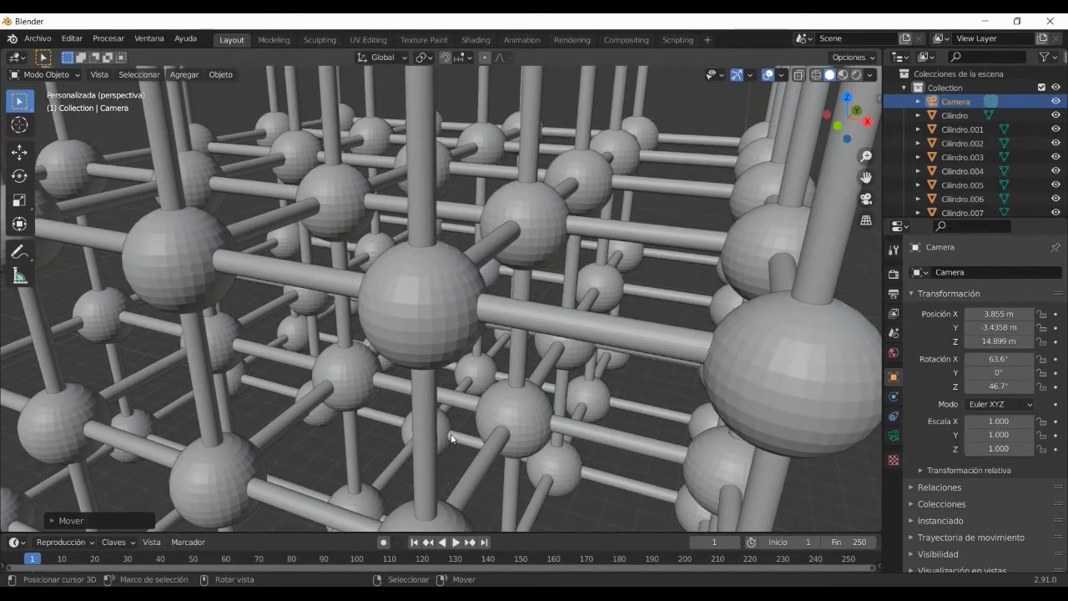
pyautogui.scroll(3, 427, 397)
pyautogui.moveTo(399, 394); pyautogui.dragTo(411, 419, button='middle')
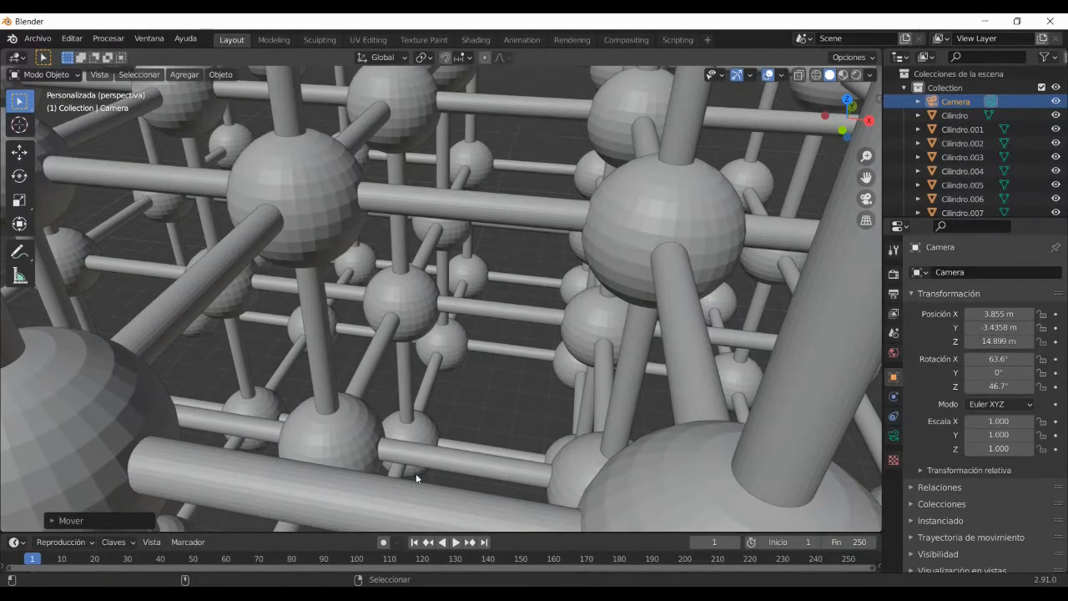
pyautogui.press('ctrl+alt+KP_0')
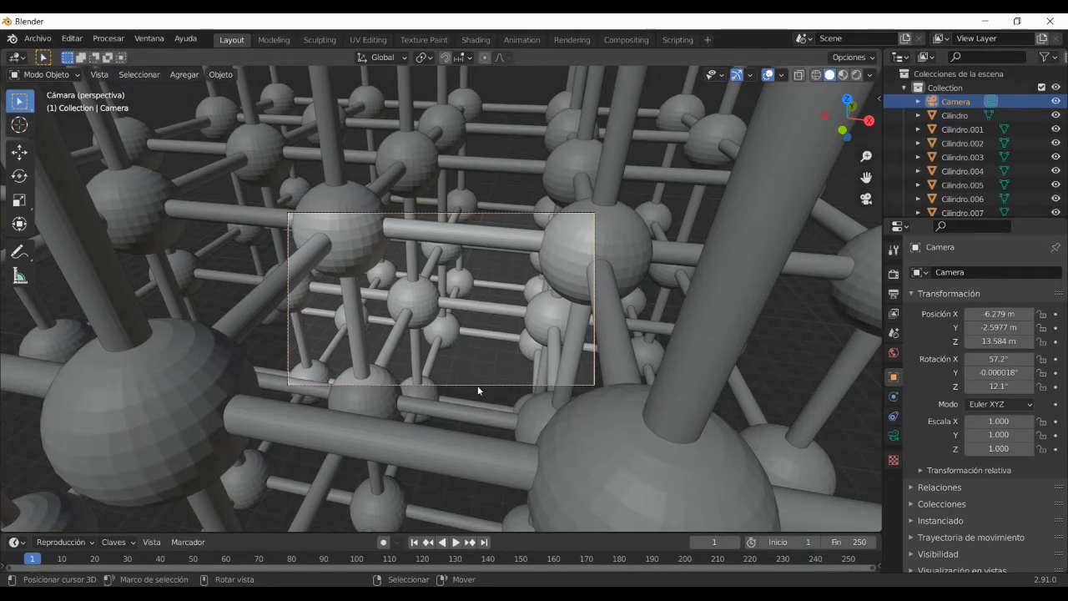
# Pull the camera back about 22 m along its local Z axis and start shifting it sideways to frame the lattice.
pyautogui.press('g')
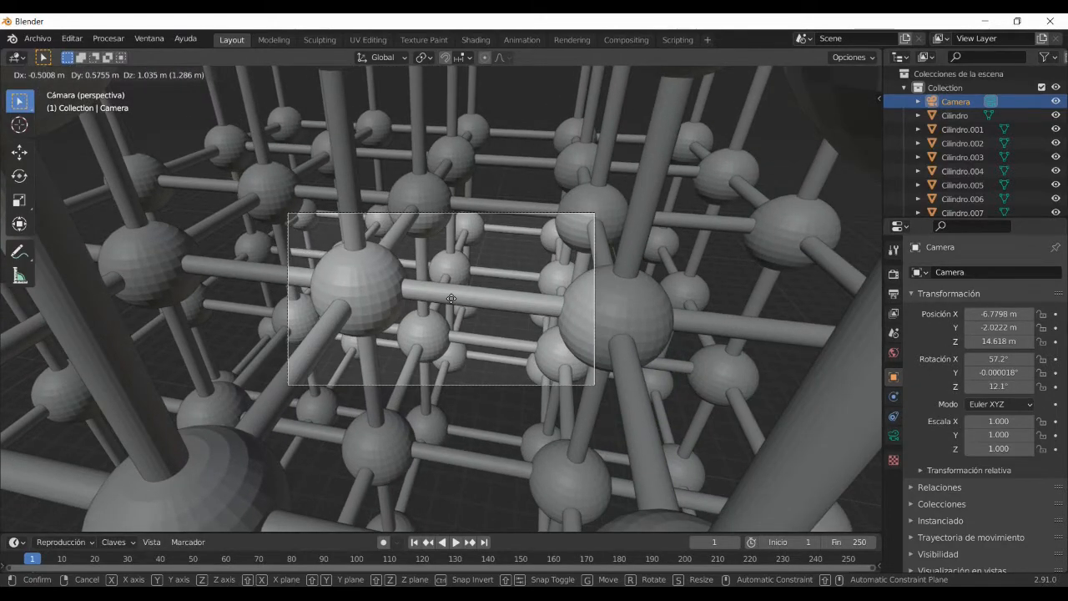
pyautogui.click(447, 302)
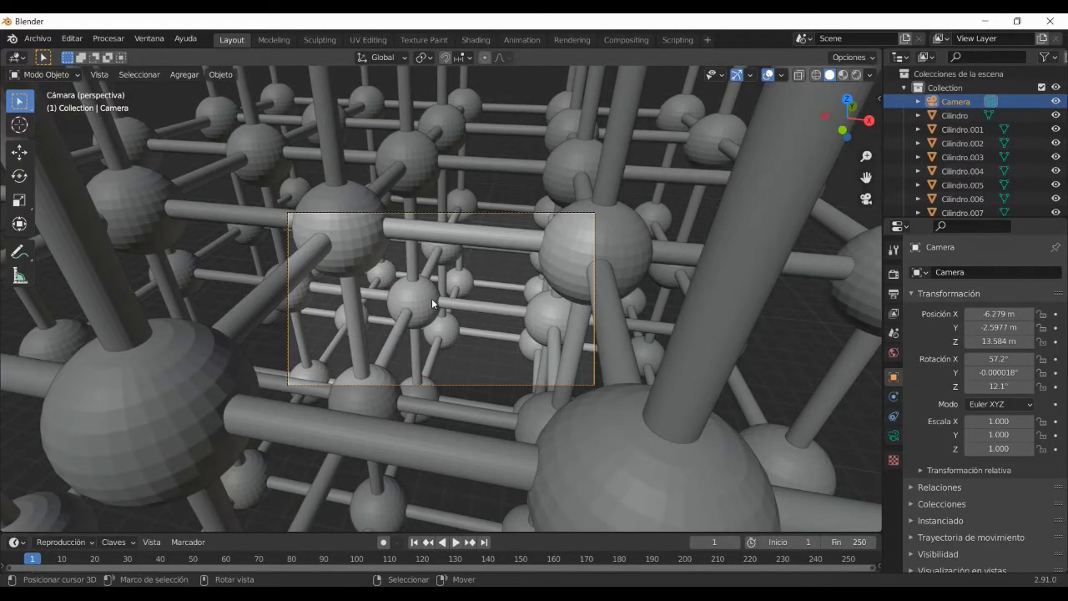
pyautogui.press('g')
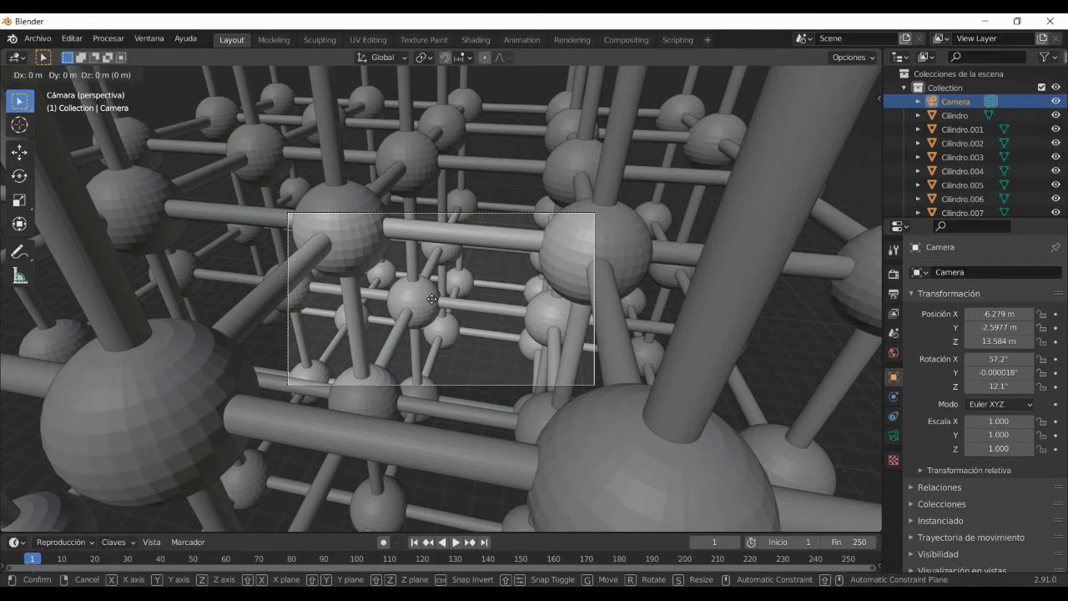
pyautogui.press('z')
pyautogui.press('z')
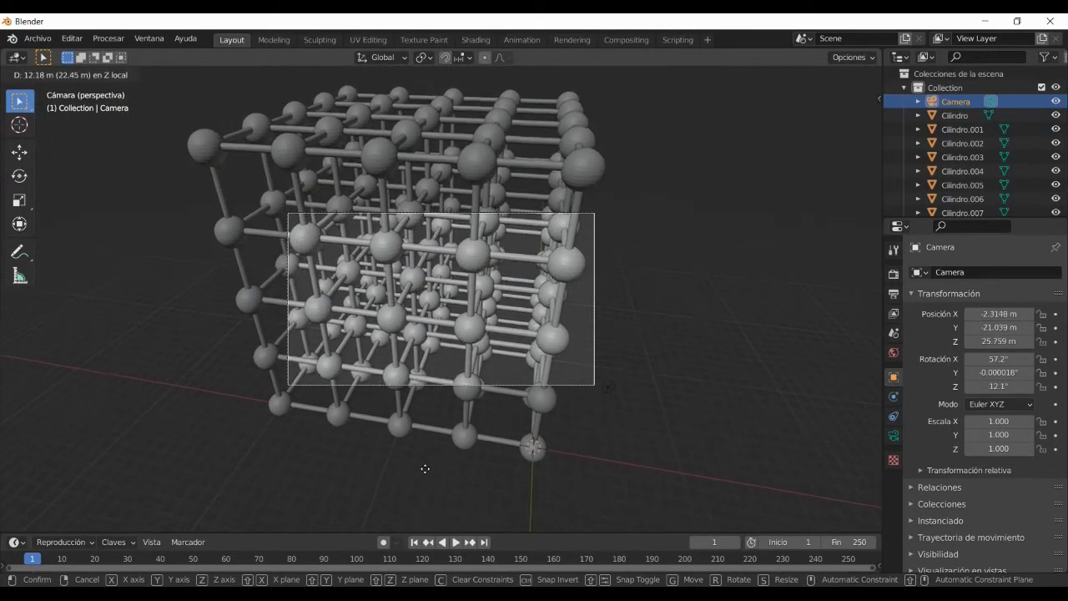
pyautogui.click(425, 468)
pyautogui.press('g')
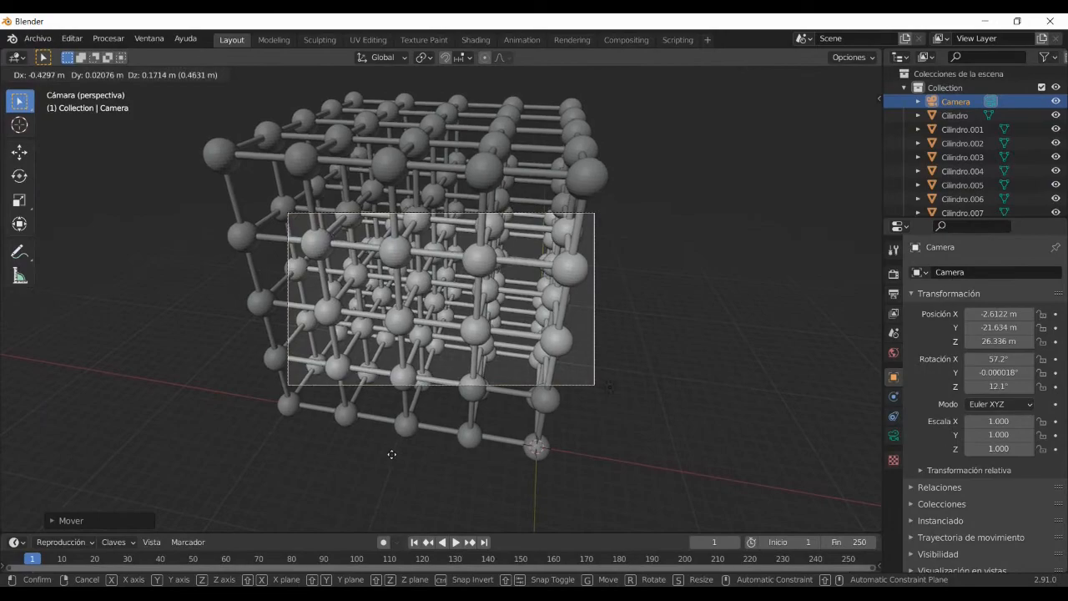